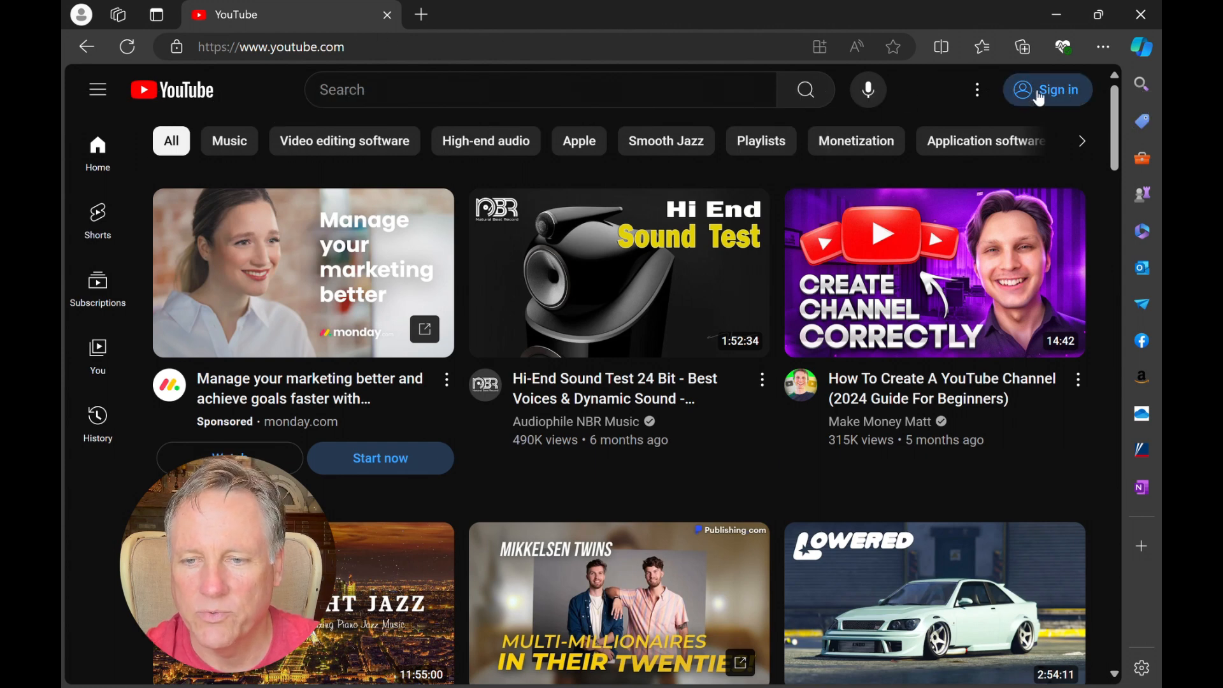
Step: Start creating a new Google account for work or business use, choosing the no-cost Gmail address option
left_click(1054, 104)
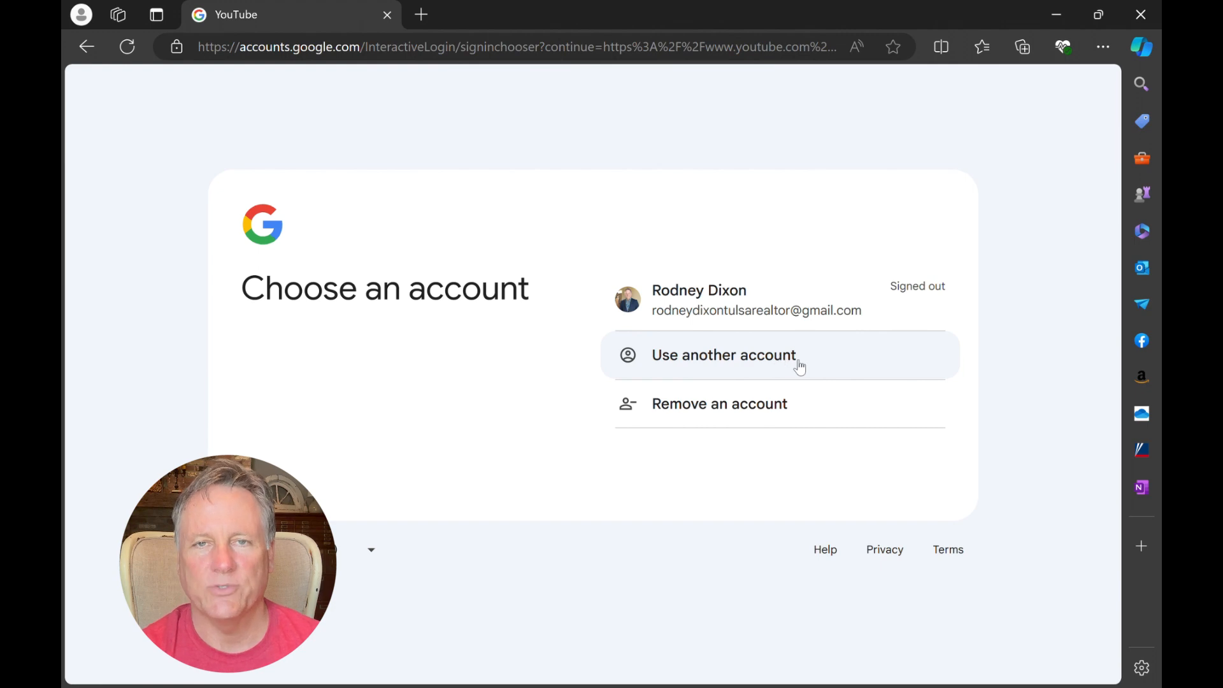
left_click(740, 361)
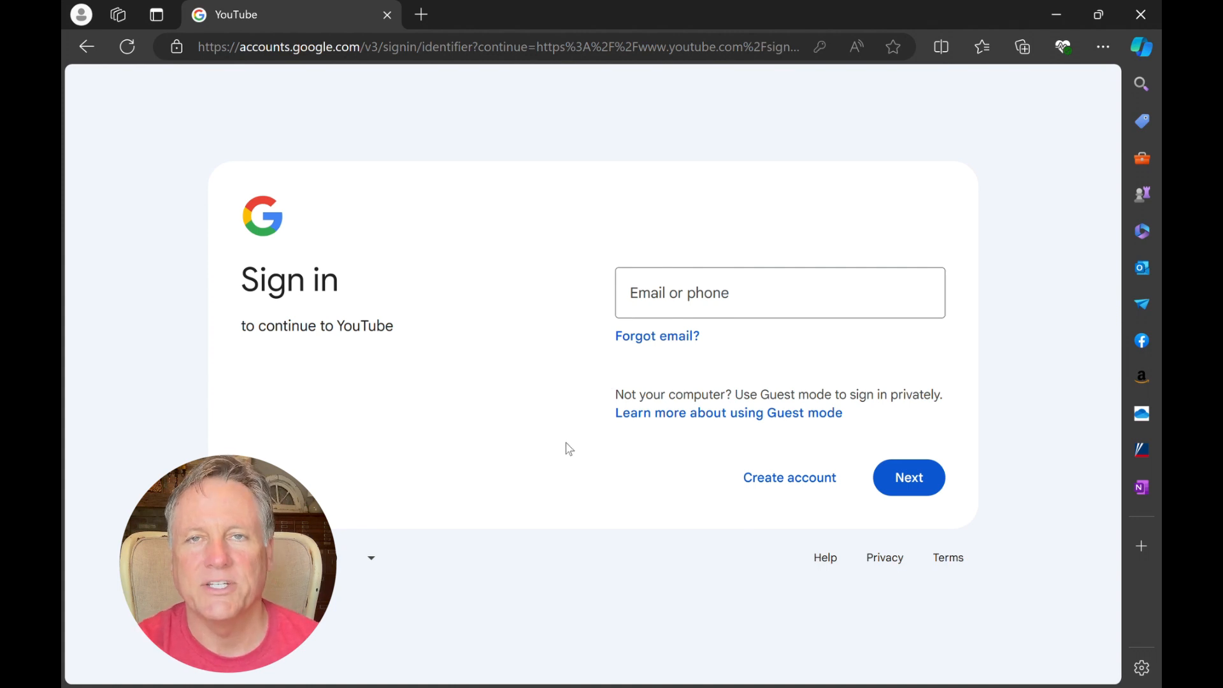
left_click(792, 479)
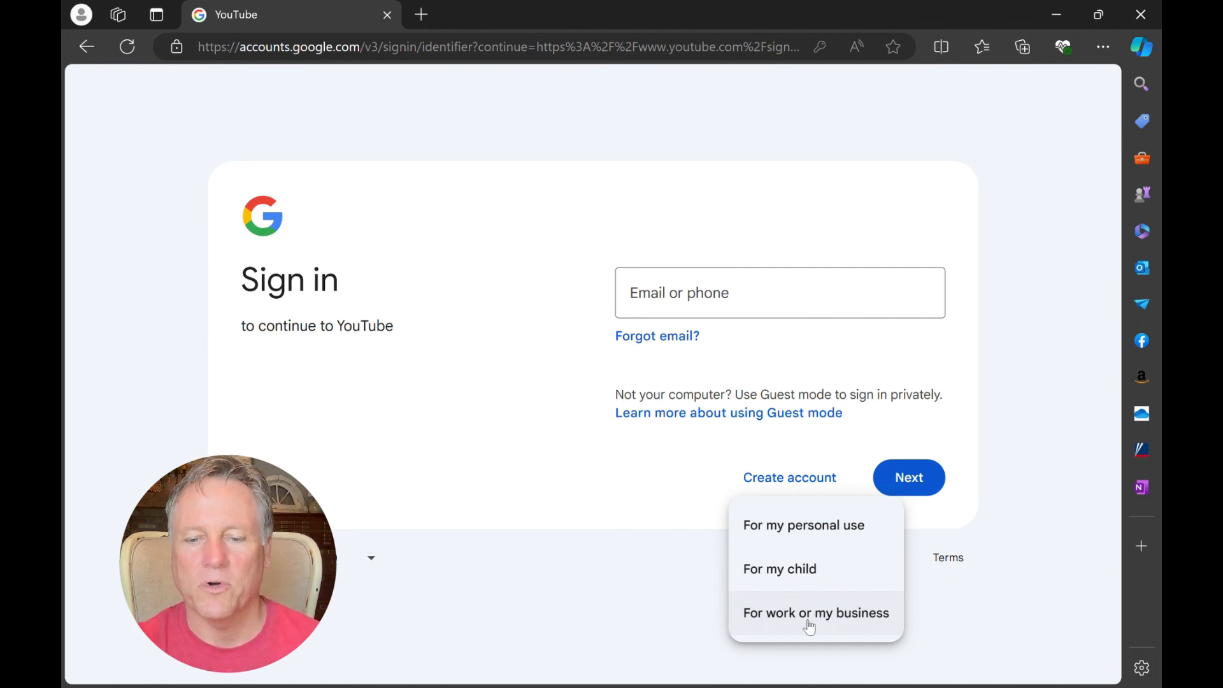
left_click(810, 626)
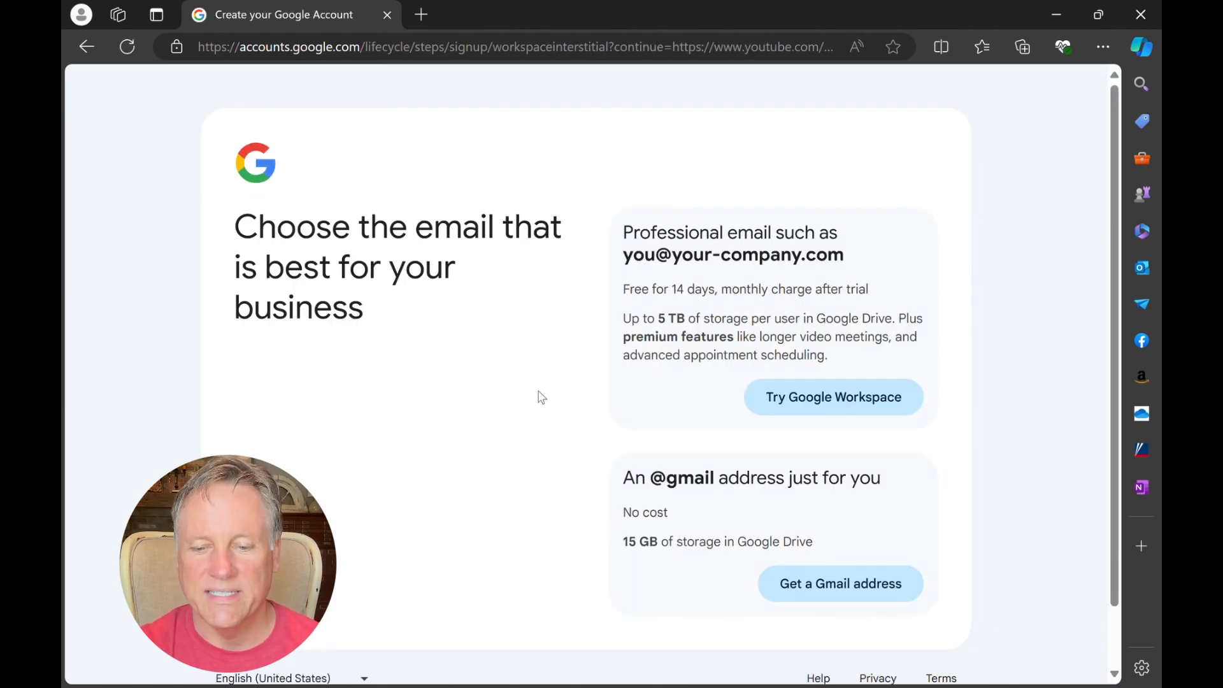
left_click(839, 590)
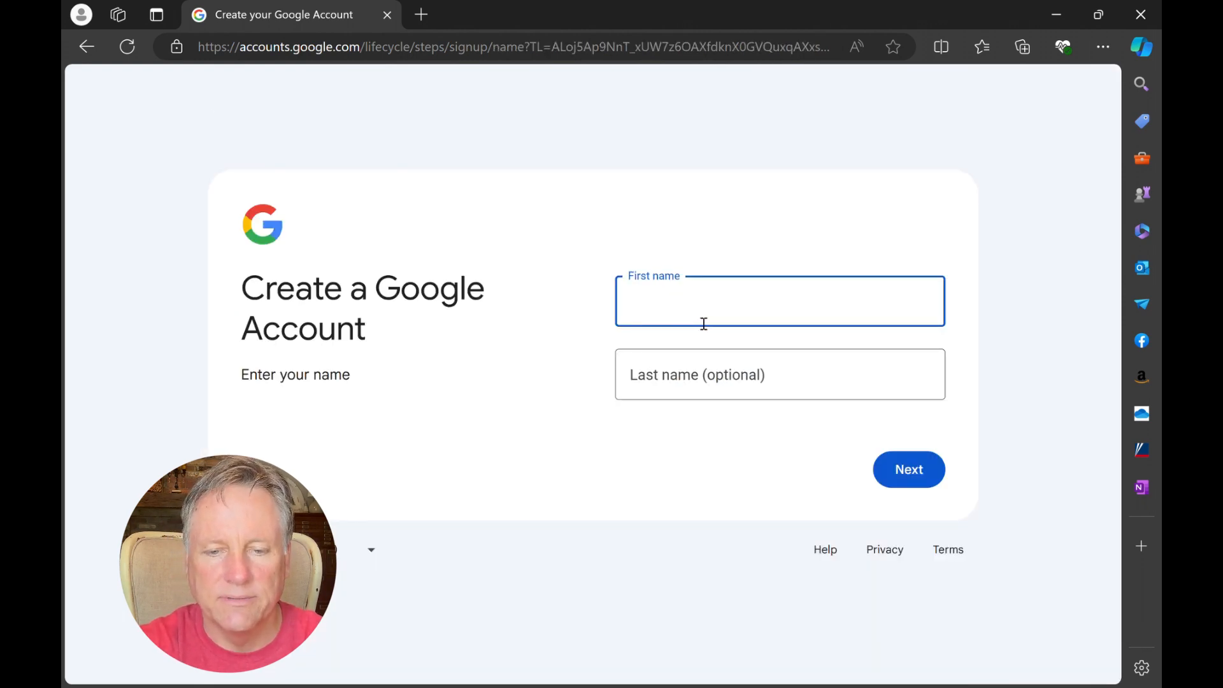
Step: Enter the account holder's first and last name and continue to the basic information
key("Tab")
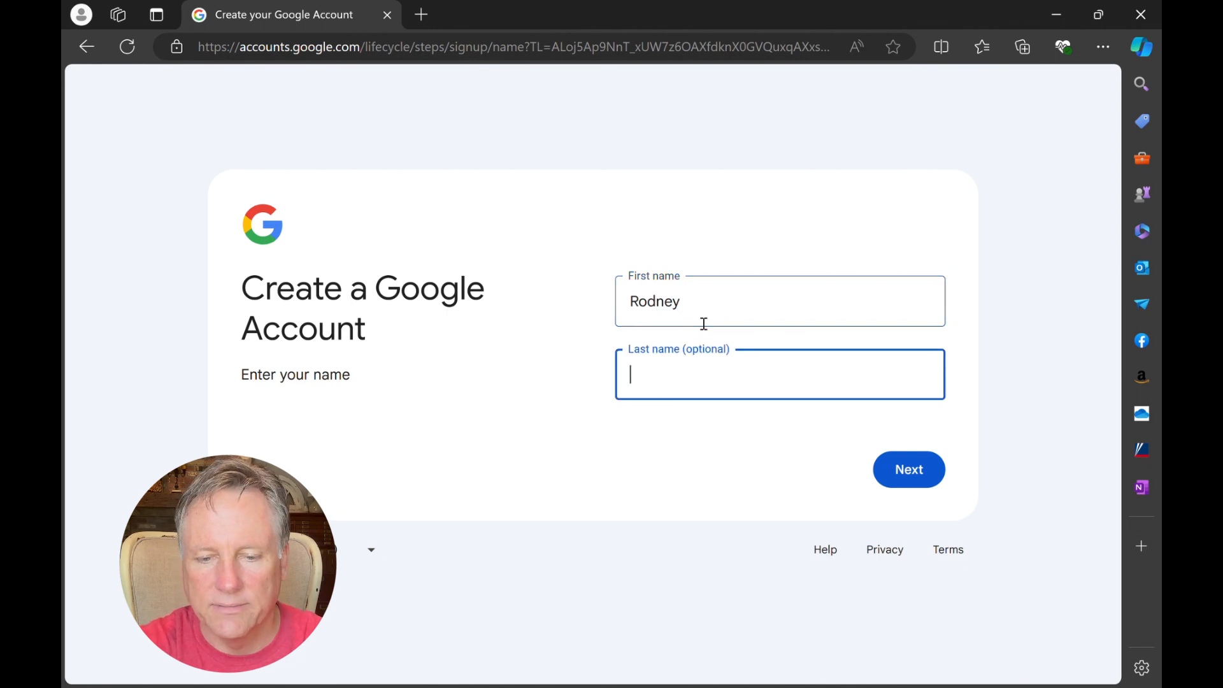
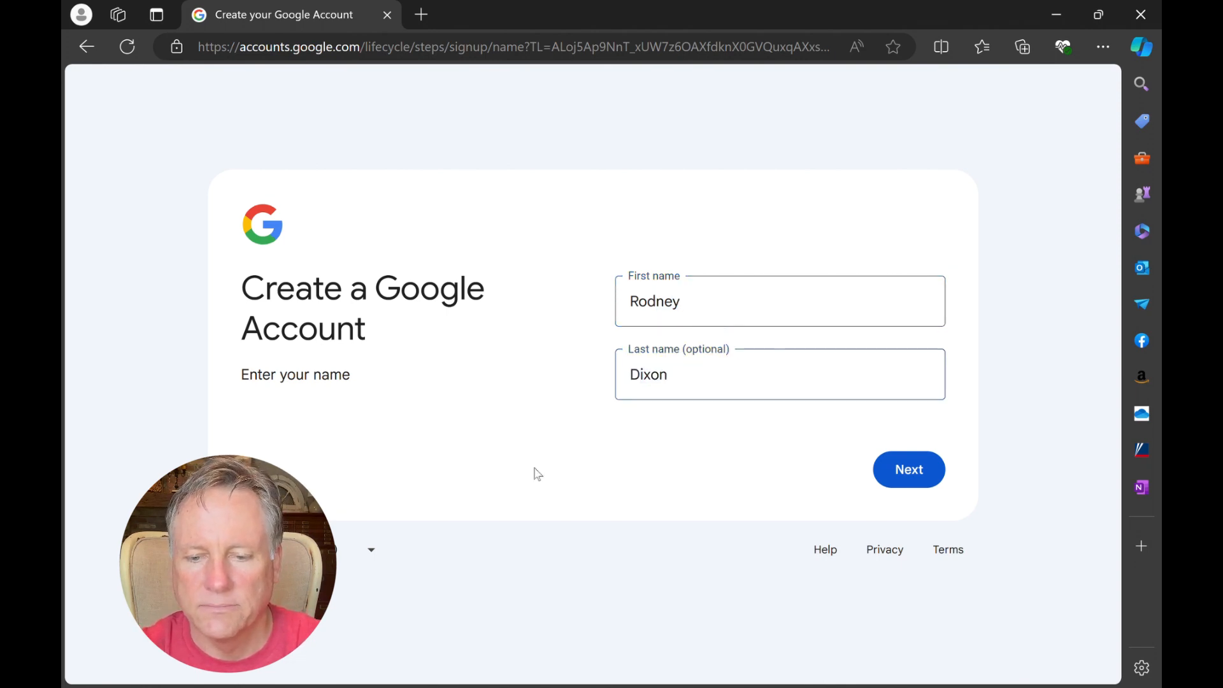
left_click(924, 470)
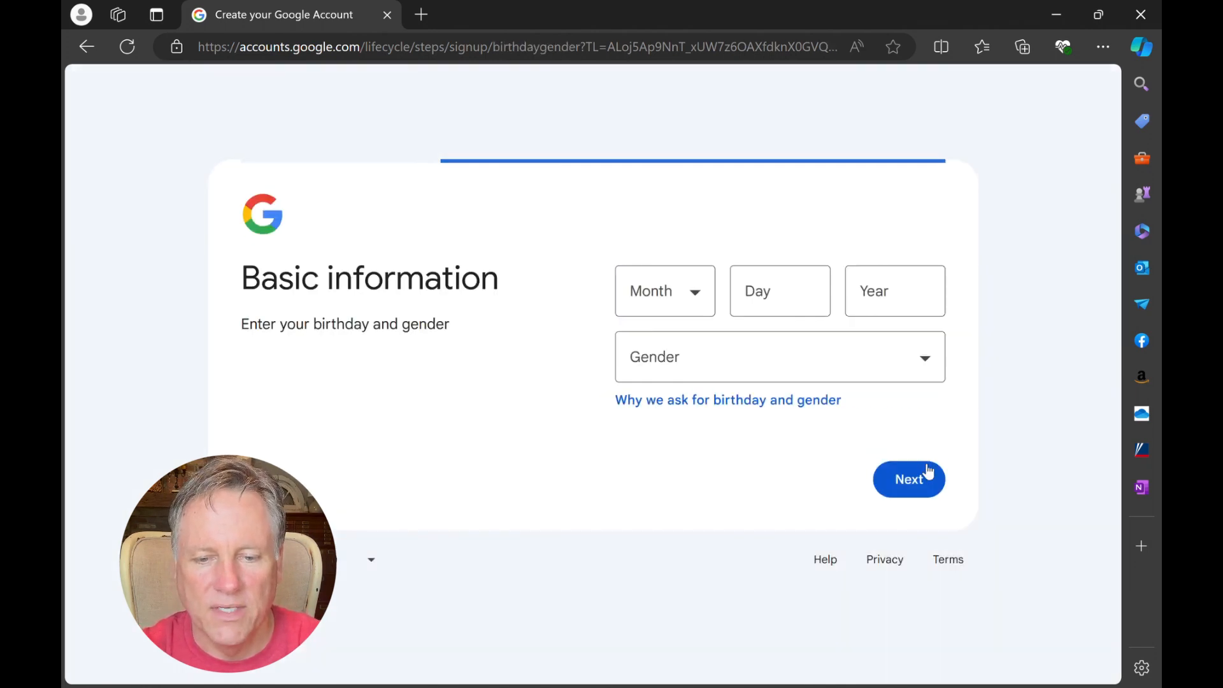
Step: Fill in the date of birth, set the gender to Male, and submit the basic information
left_click(687, 314)
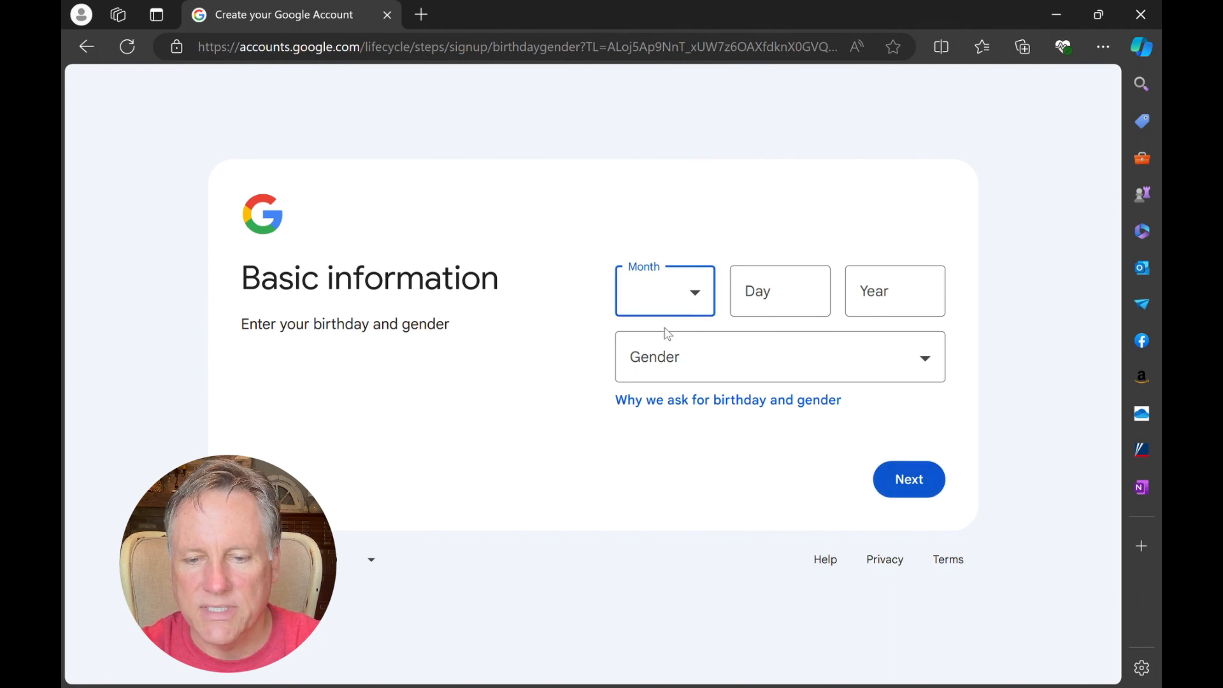
key("Down")
left_click(807, 277)
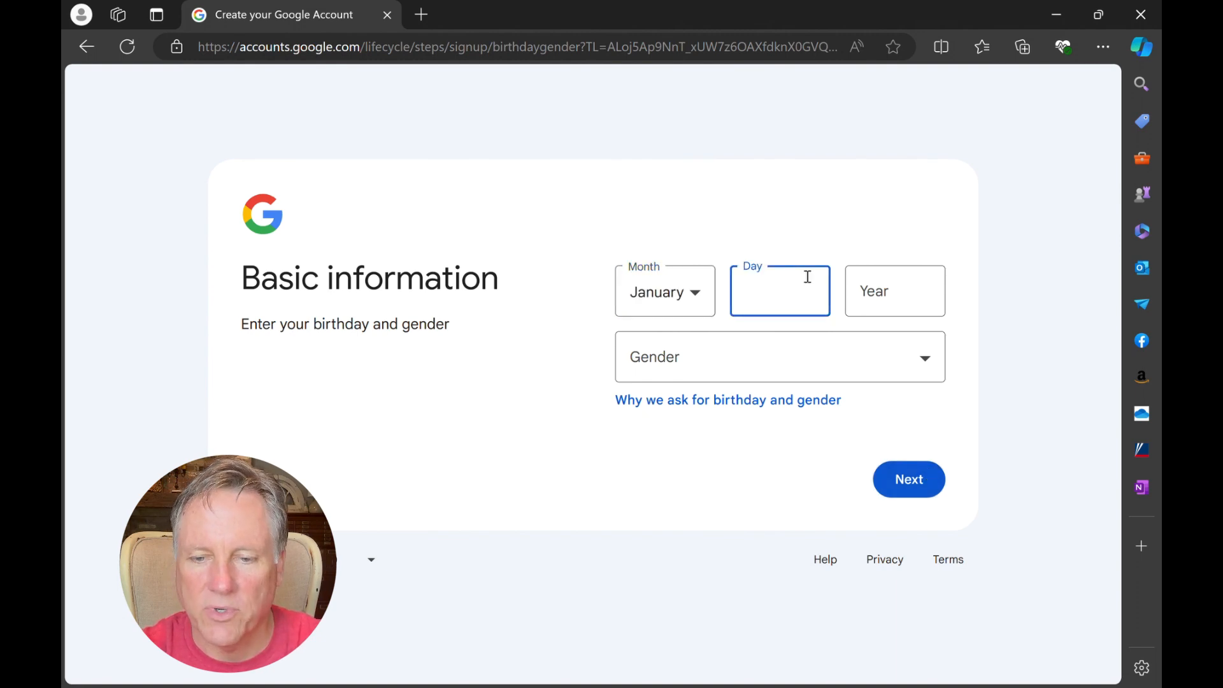
type("1")
left_click(883, 291)
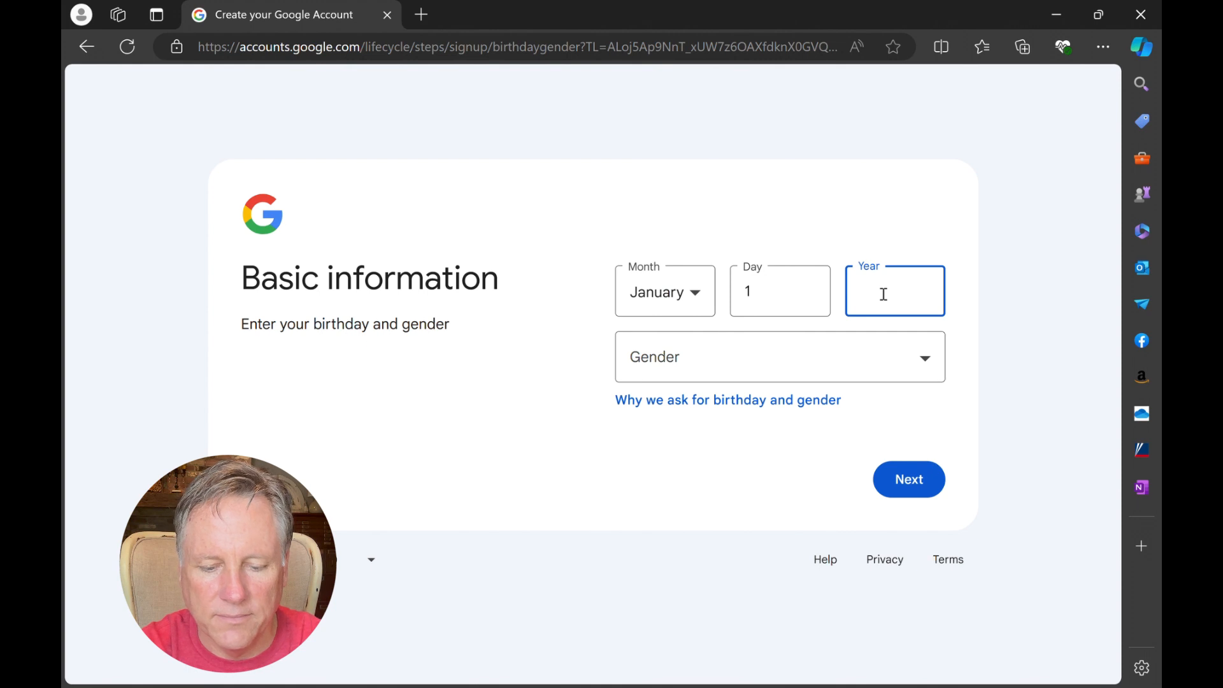
type("198")
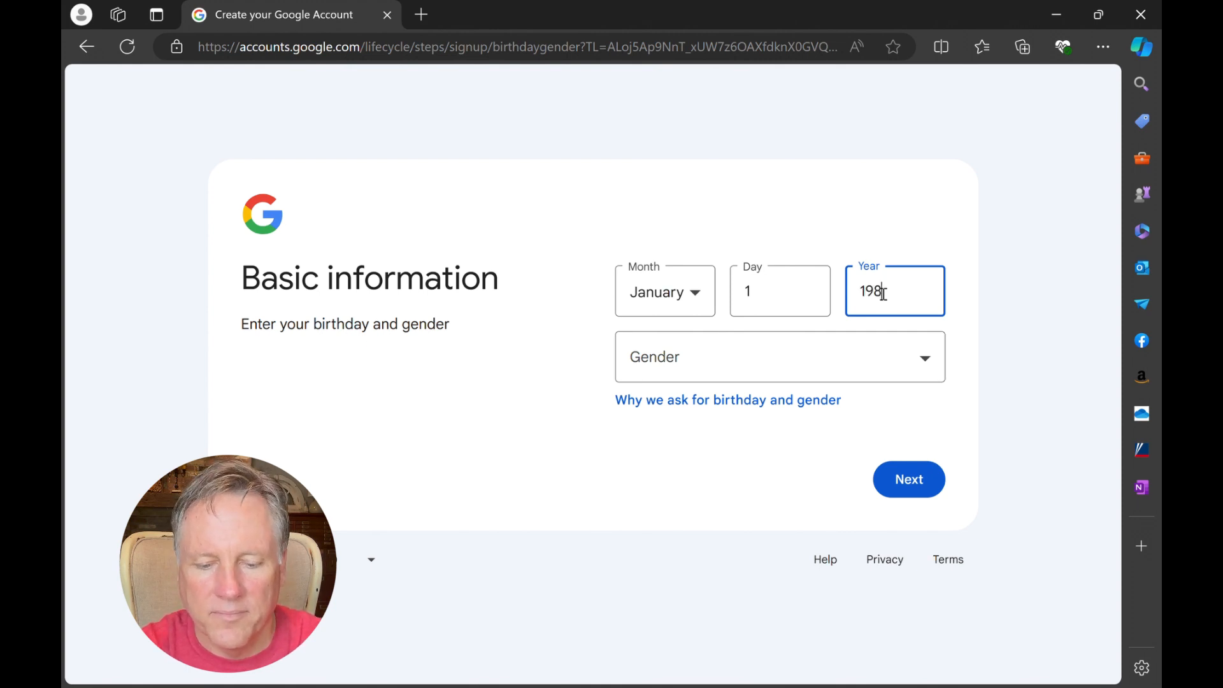
key("BackSpace")
type("68")
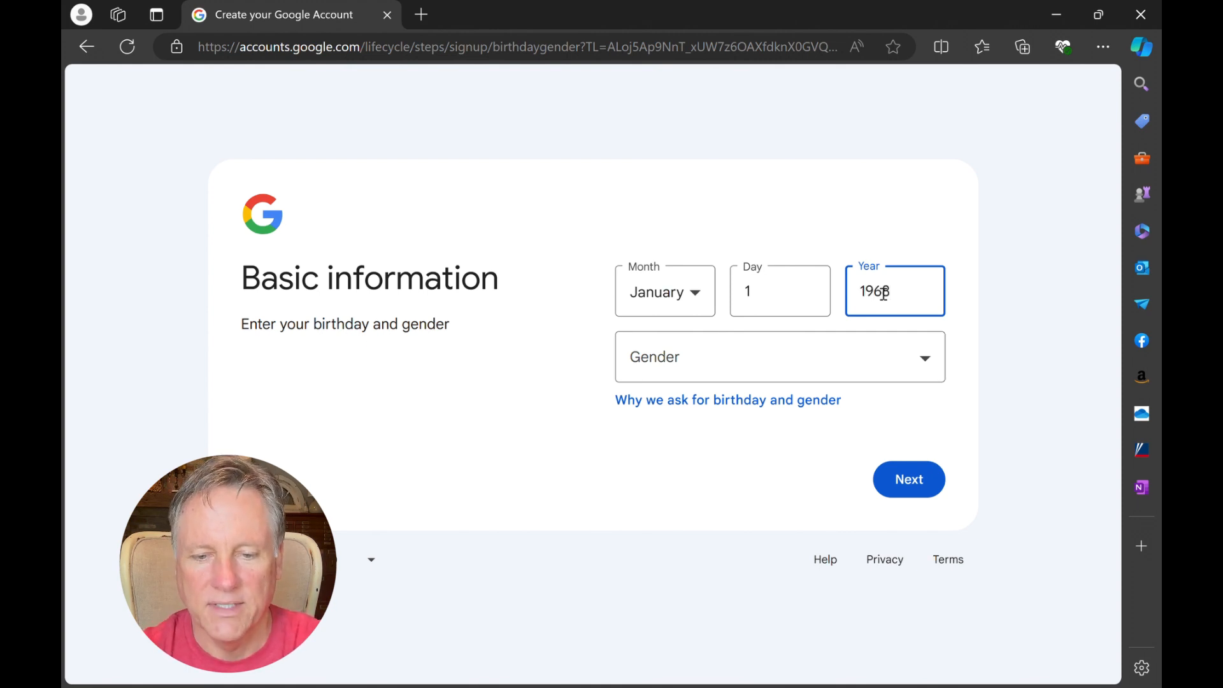
left_click(757, 370)
left_click(659, 415)
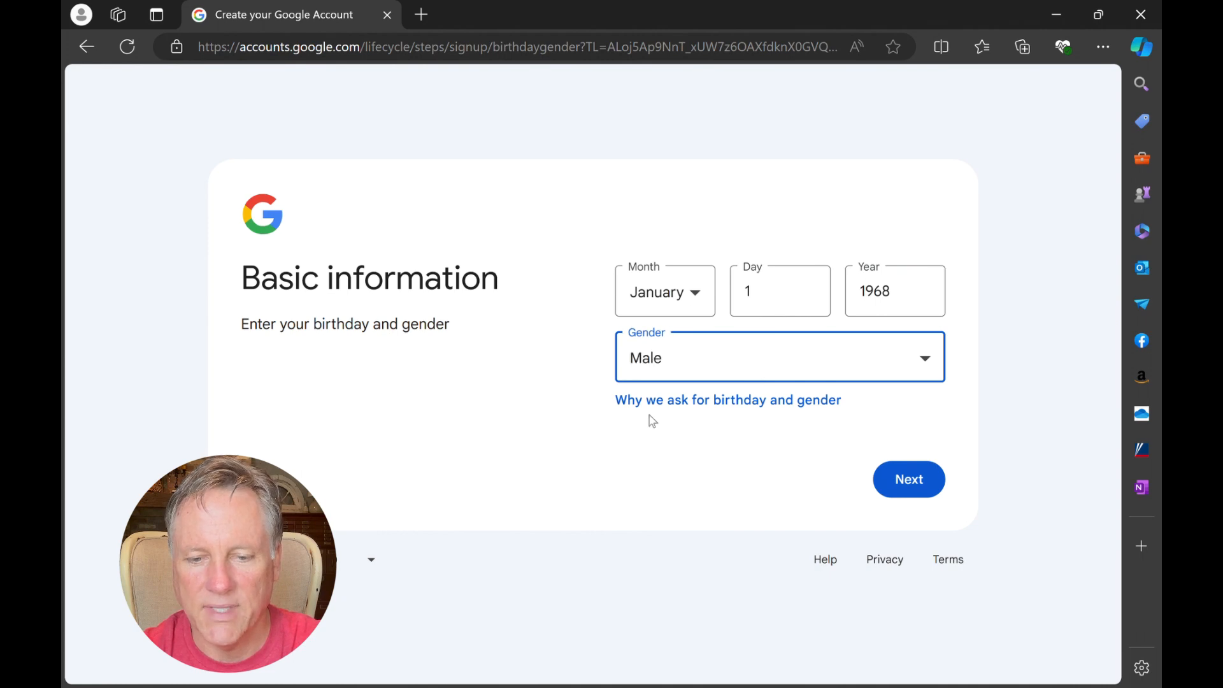
left_click(921, 478)
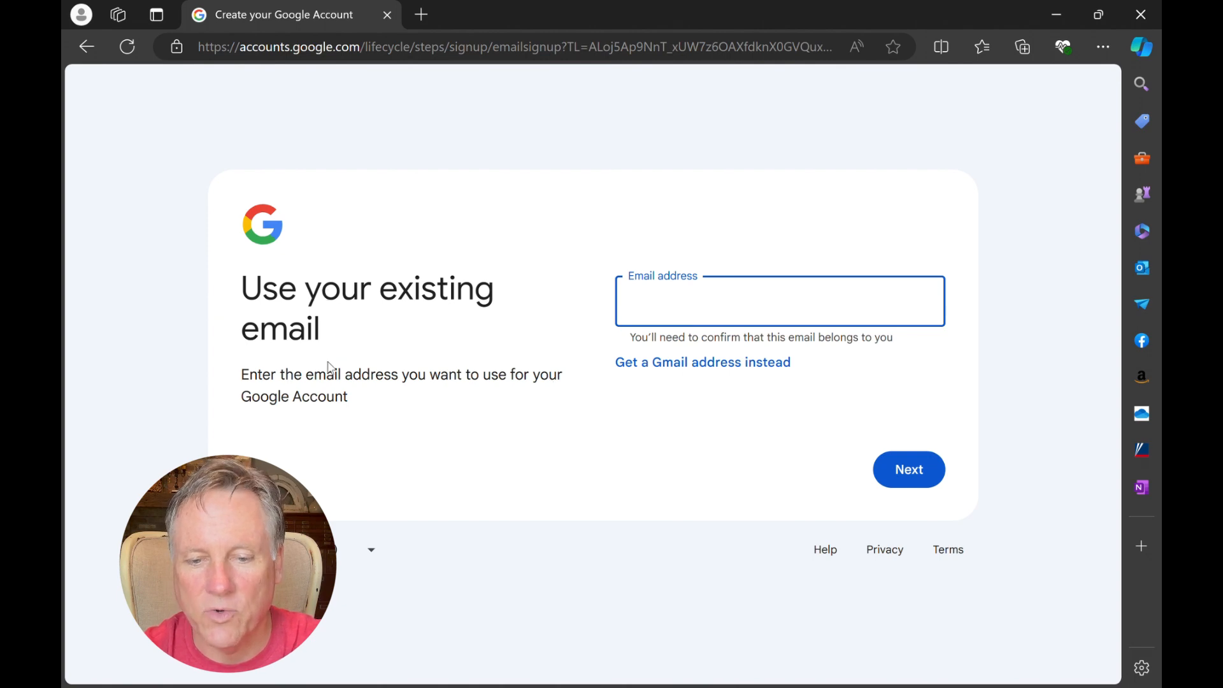
Step: Choose to get a Gmail address instead of using an existing email, and submit the account password with its confirmation
left_click(716, 364)
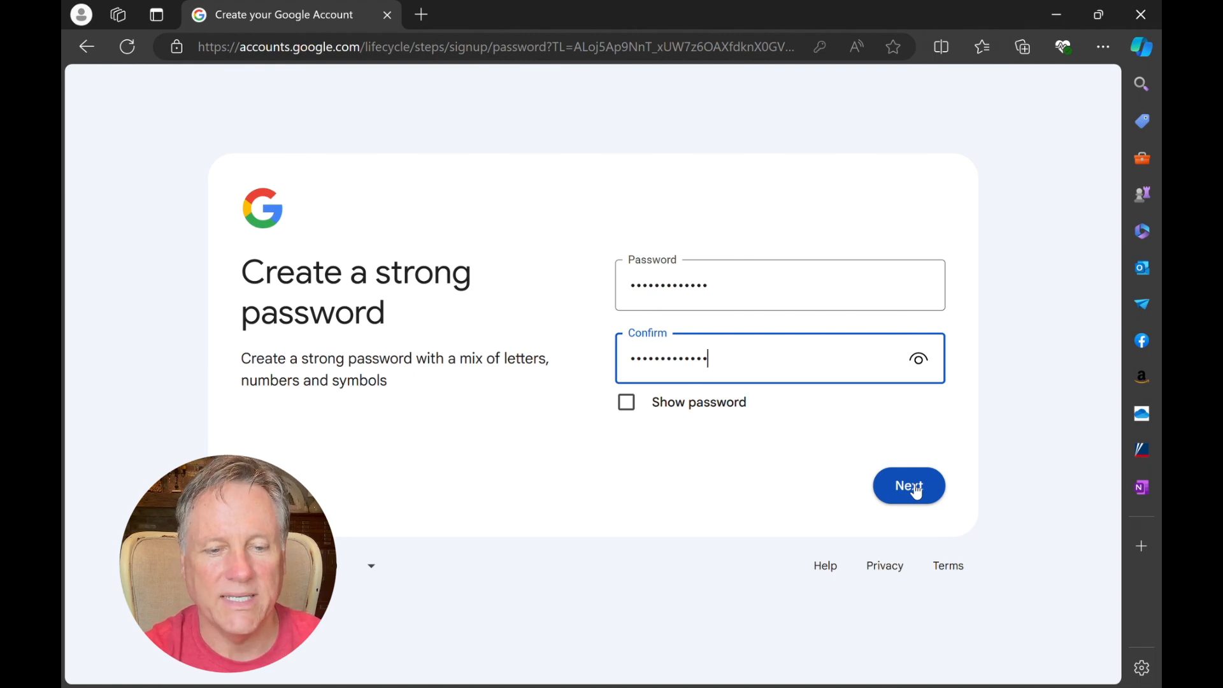
left_click(915, 486)
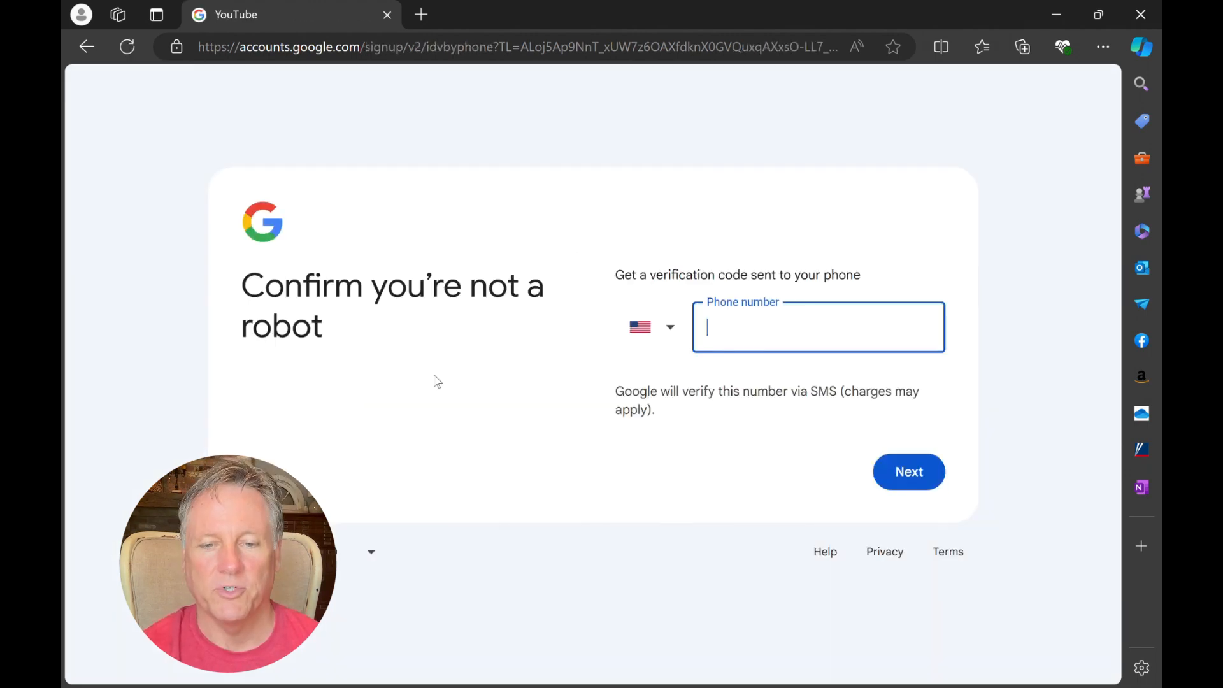
Step: Complete the robot check by submitting the phone number and the verification code sent by SMS
left_click(437, 381)
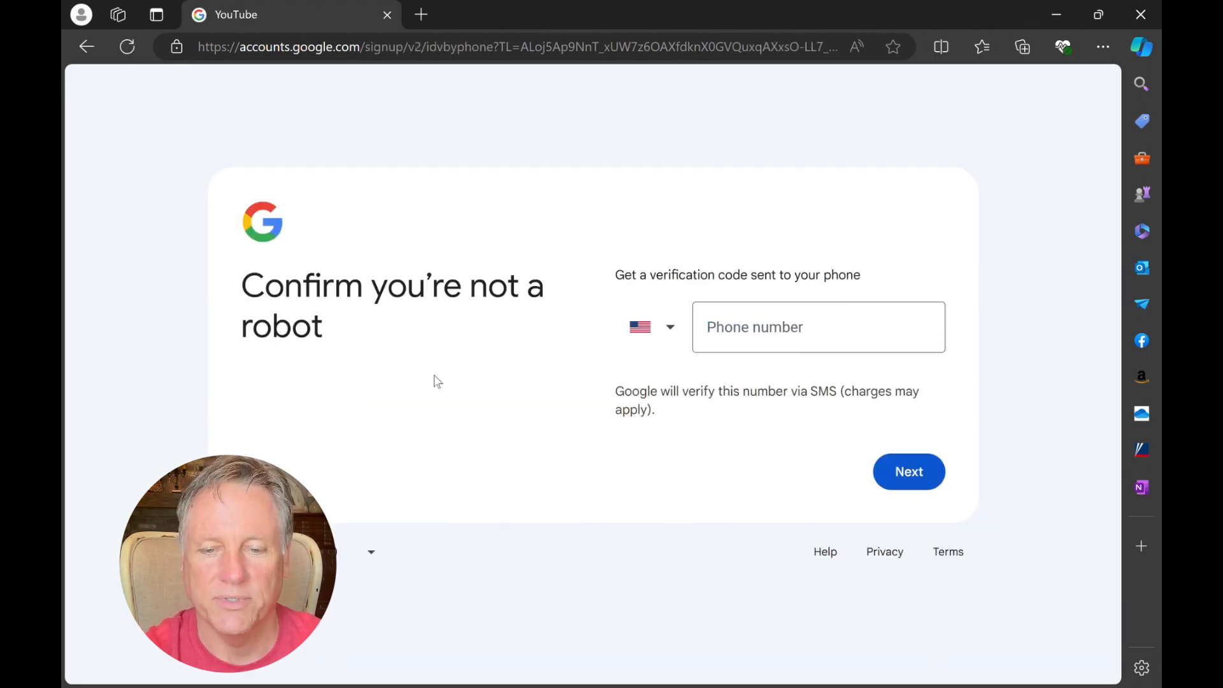
left_click(918, 472)
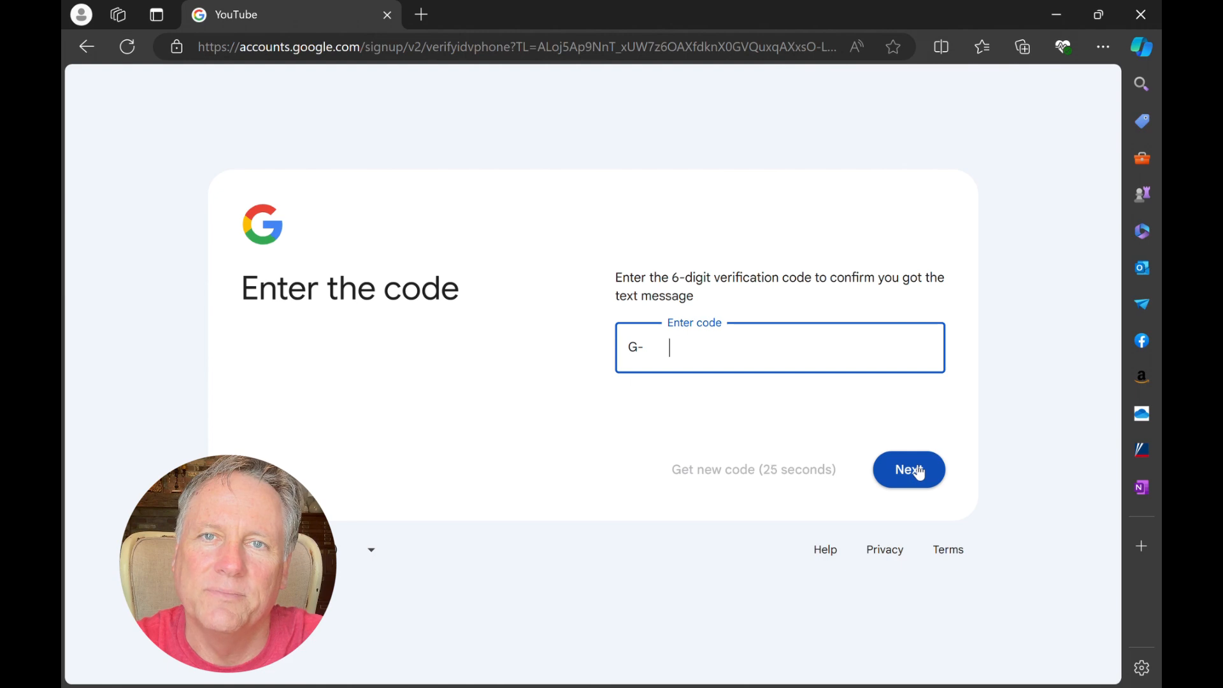
left_click(919, 473)
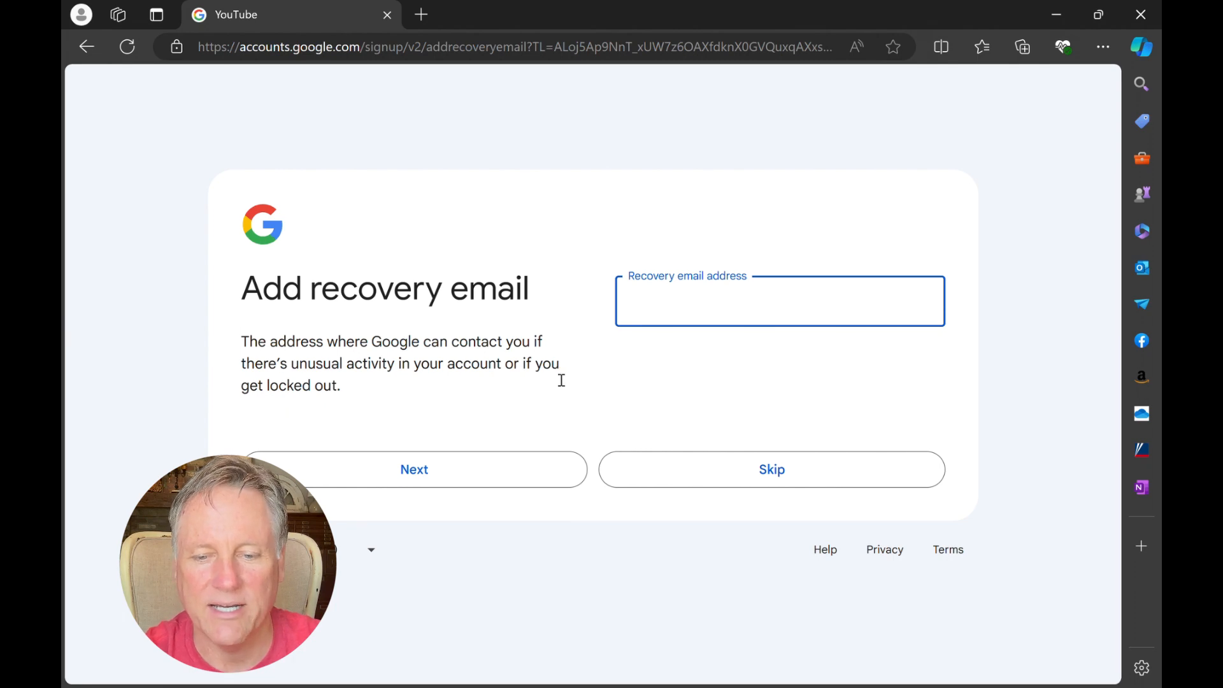
Step: Skip adding a recovery email and accept the reviewed account info
left_click(745, 465)
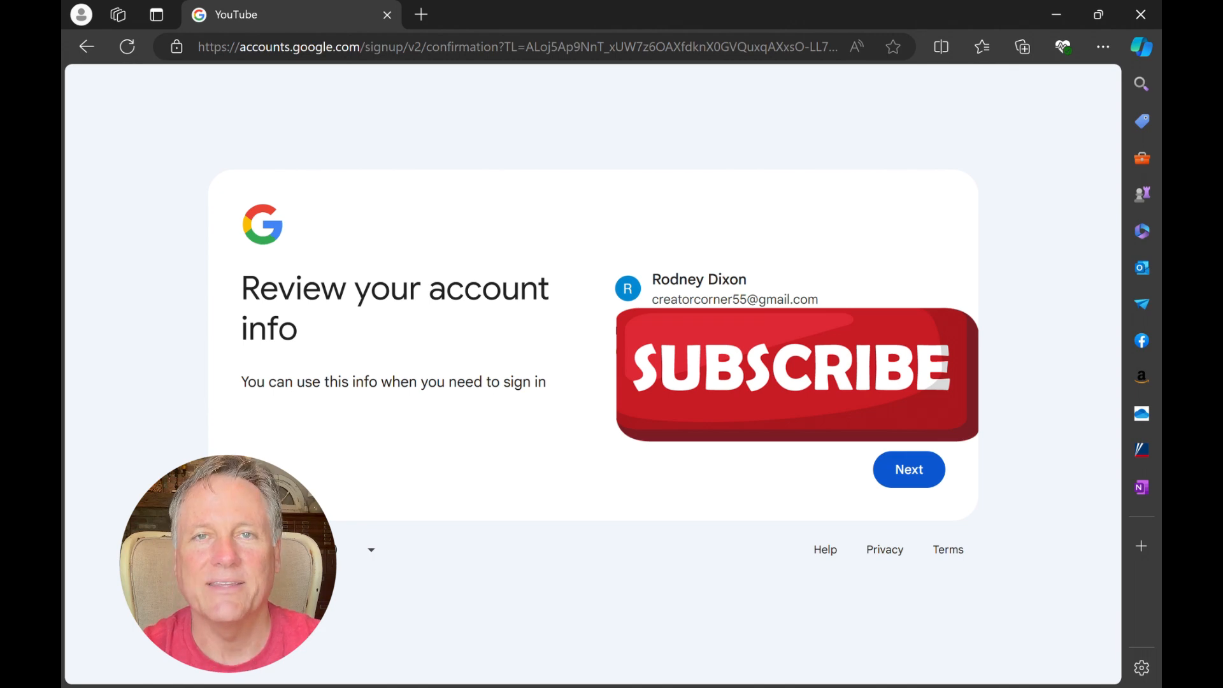
left_click(917, 474)
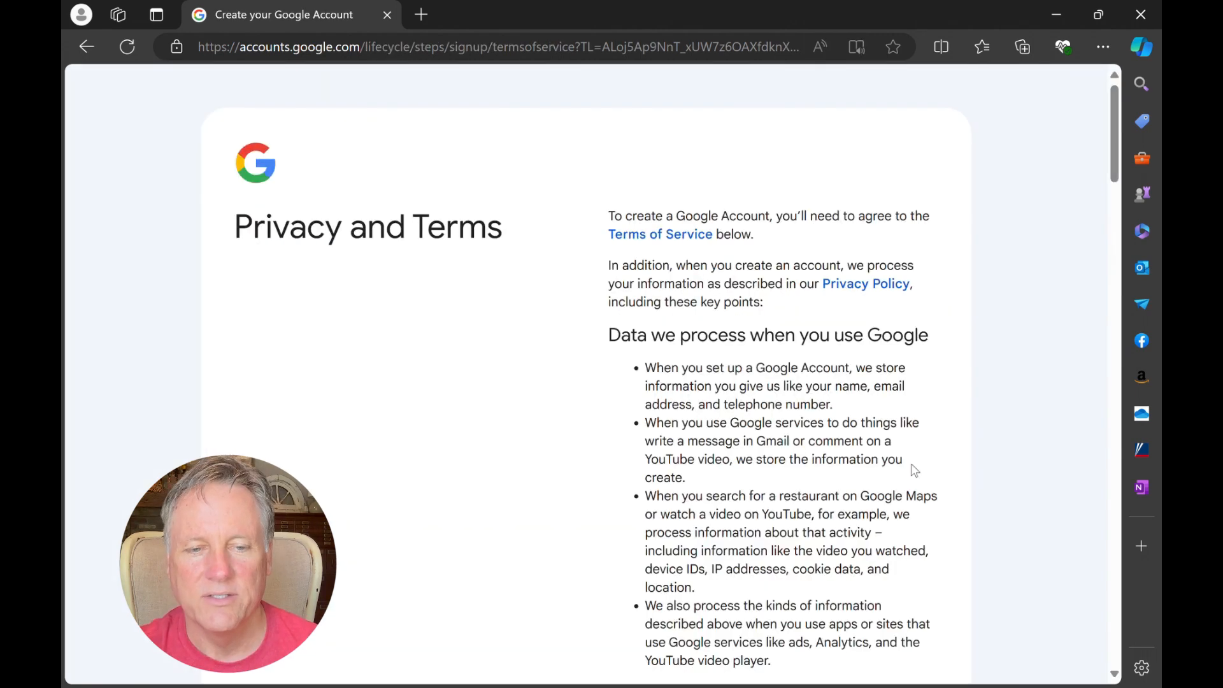
Step: Agree to the Privacy and Terms and decline the Google business setup for now
scroll(915, 471, "down", 1)
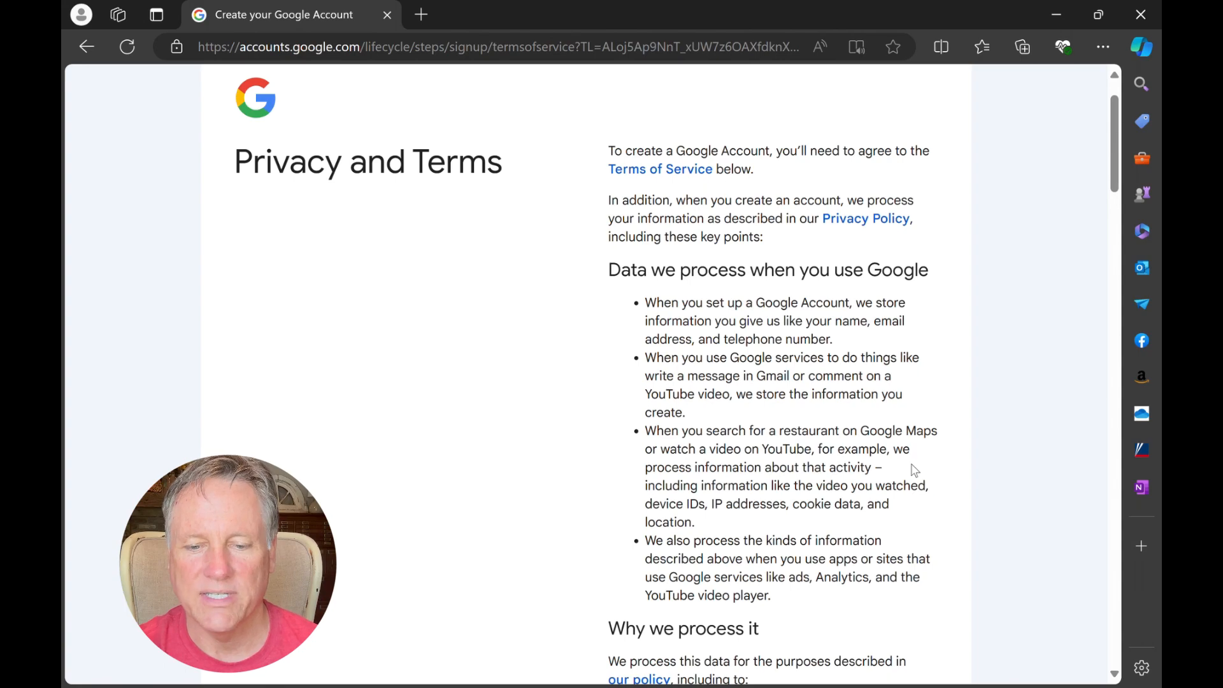
scroll(915, 470, "down", 15)
scroll(915, 460, "down", 20)
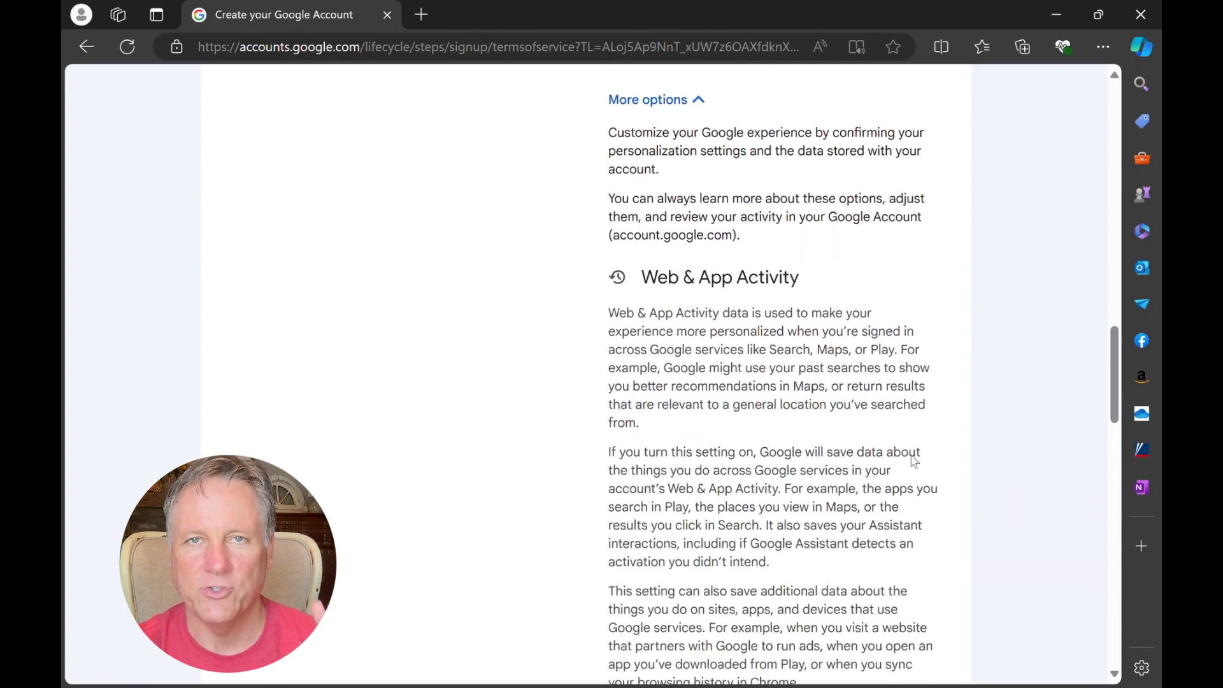
scroll(915, 461, "down", 15)
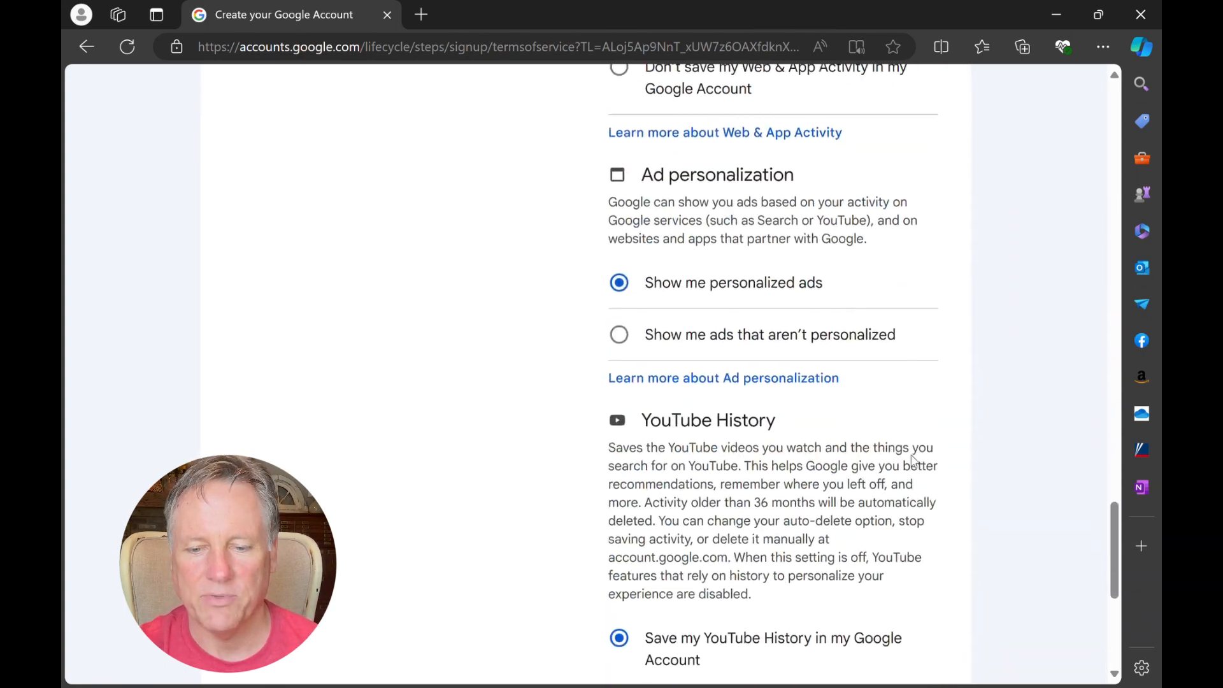
left_click(899, 535)
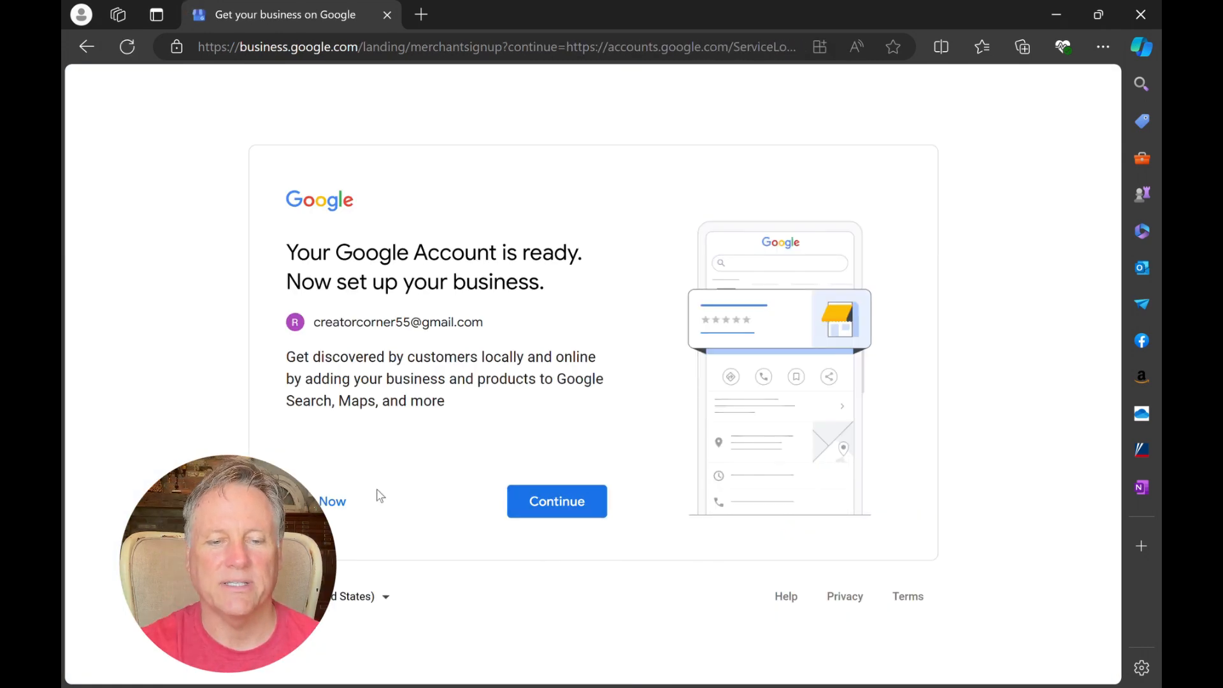
left_click(328, 503)
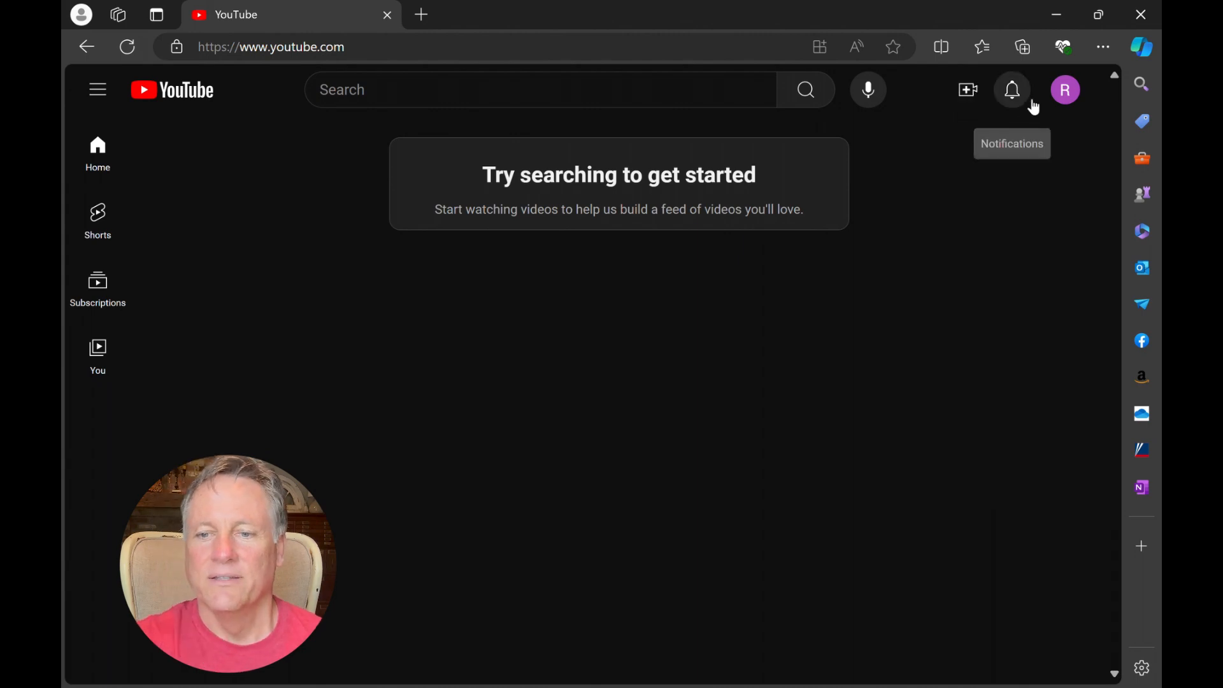
Step: Open the channel creation form from the new account's YouTube profile options
left_click(1070, 96)
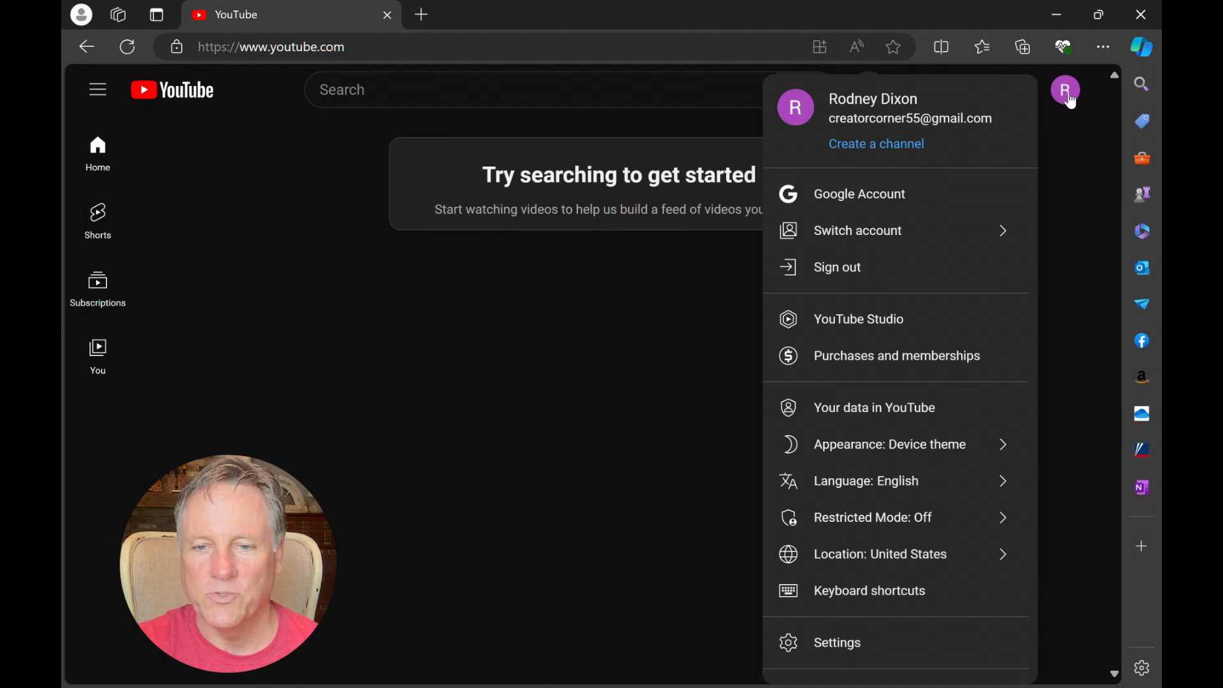
left_click(663, 352)
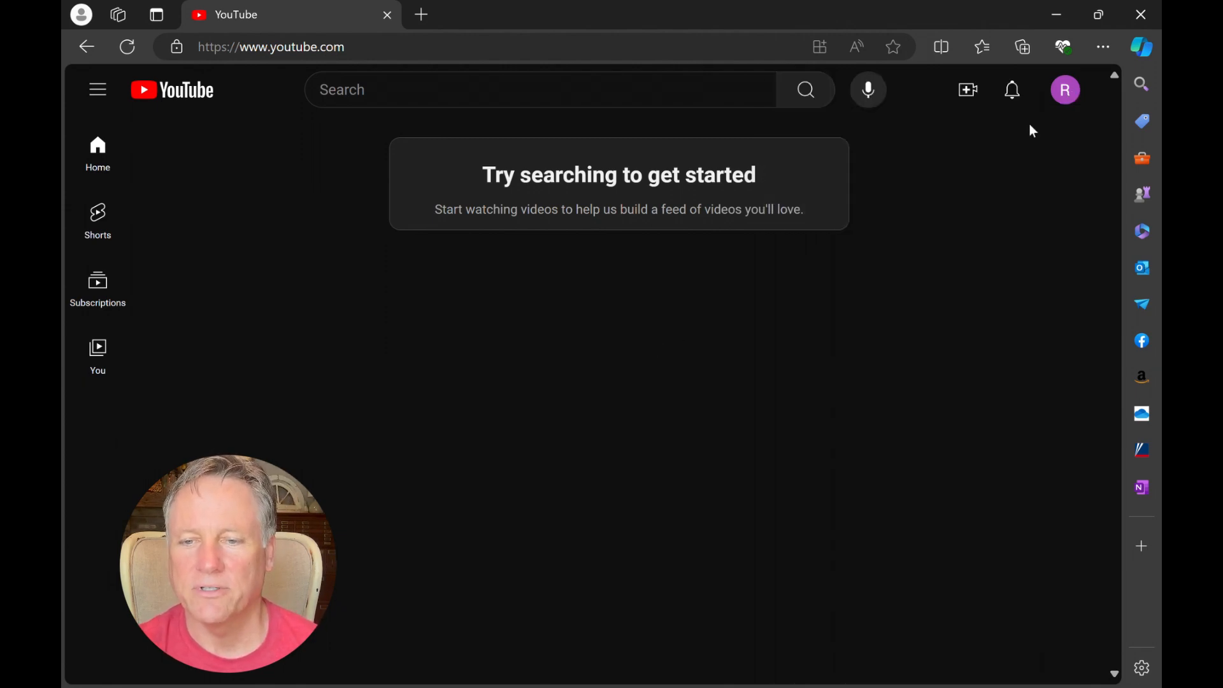
left_click(1067, 90)
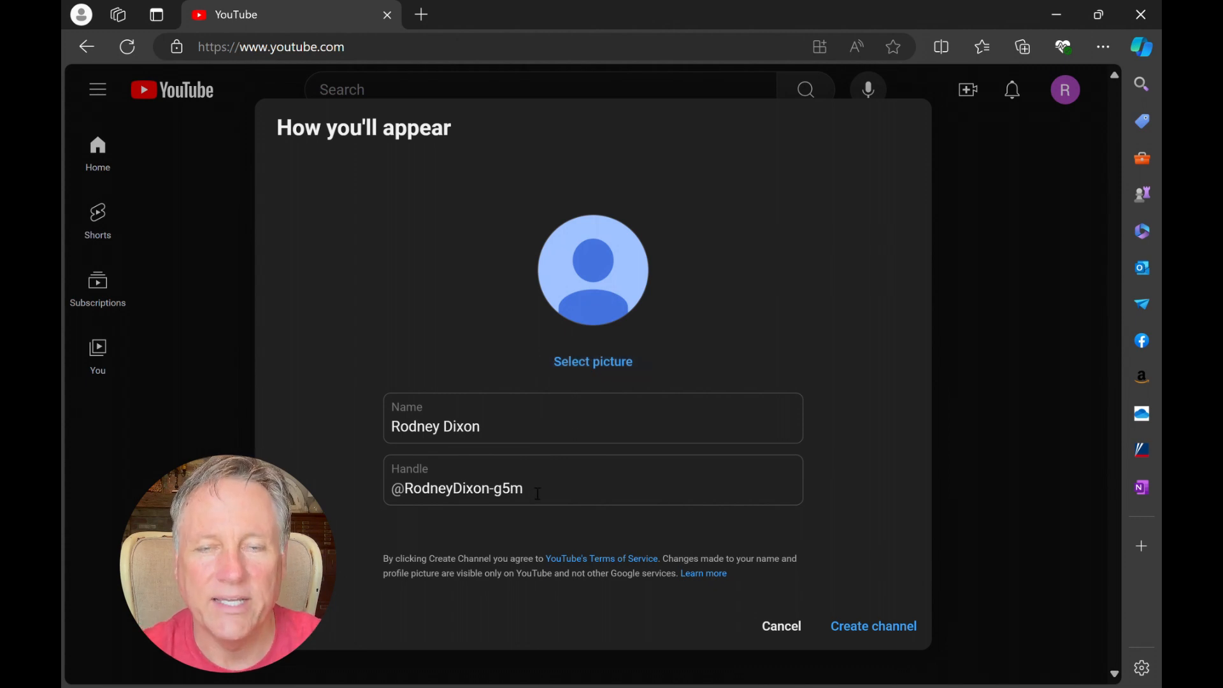
Step: Replace the prefilled channel name with "Creator Corner"
left_click(511, 429)
key("BackSpace")
key("BackSpace")
key("BackSpace")
key("BackSpace")
key("BackSpace")
key("BackSpace")
key("BackSpace")
key("BackSpace")
key("BackSpace")
key("BackSpace")
key("BackSpace")
key("BackSpace")
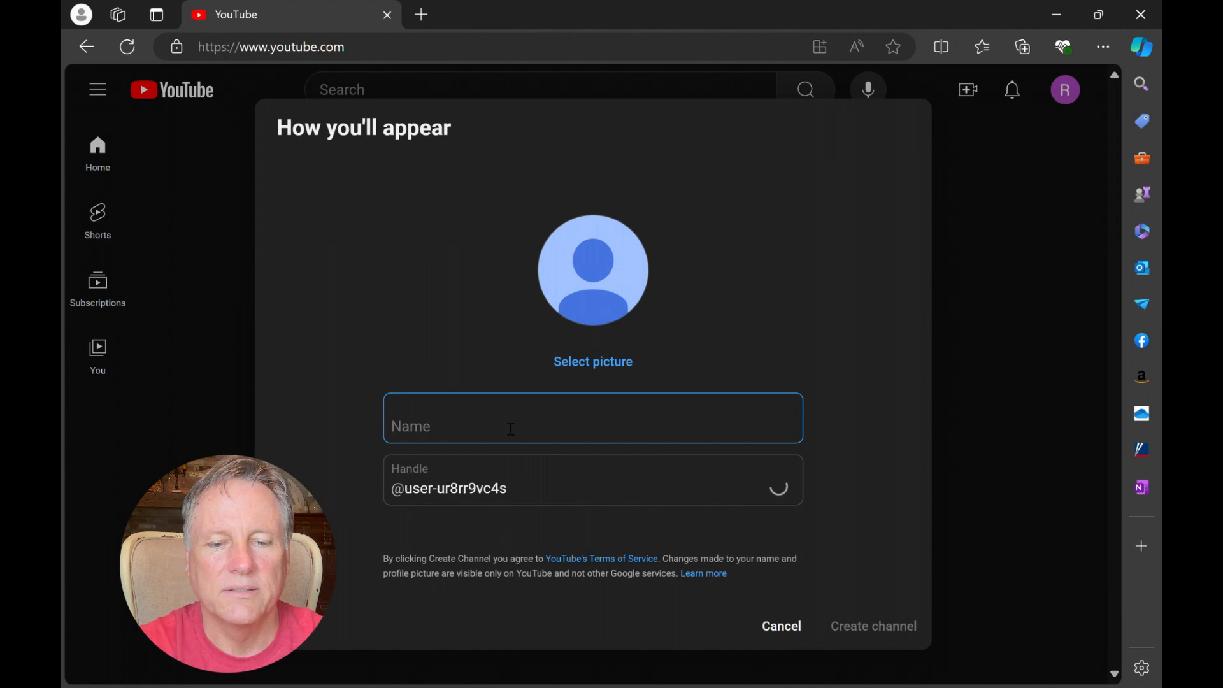
type("Cre")
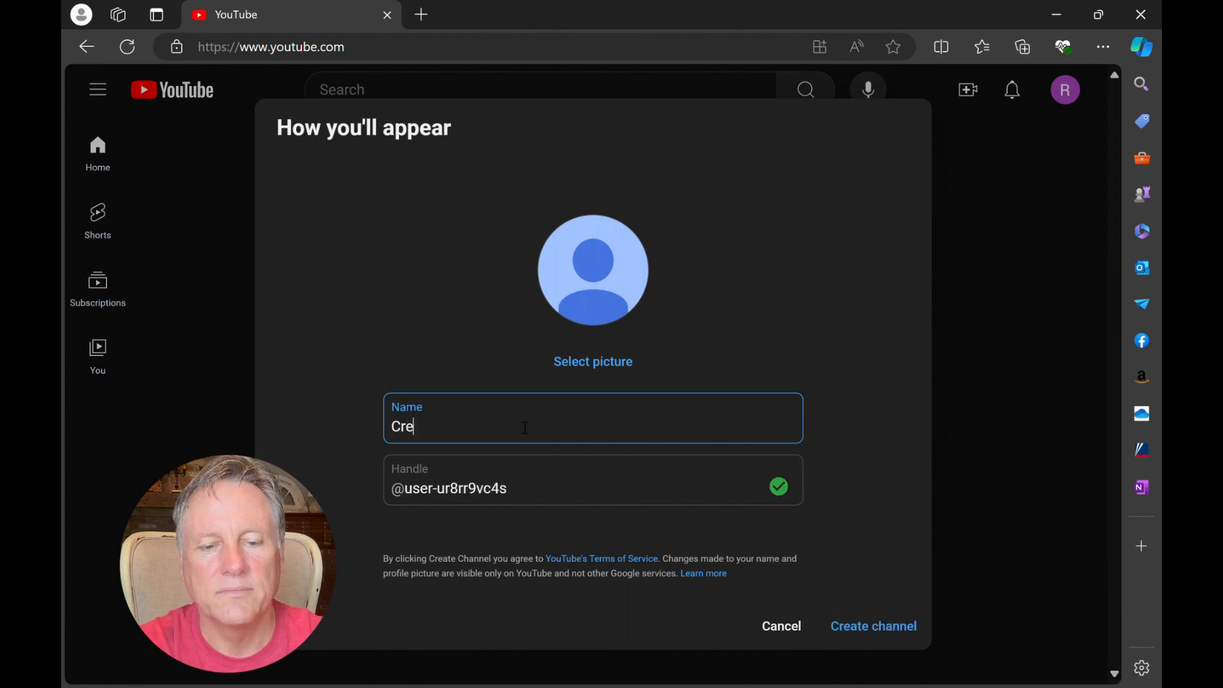
type("ator Corner")
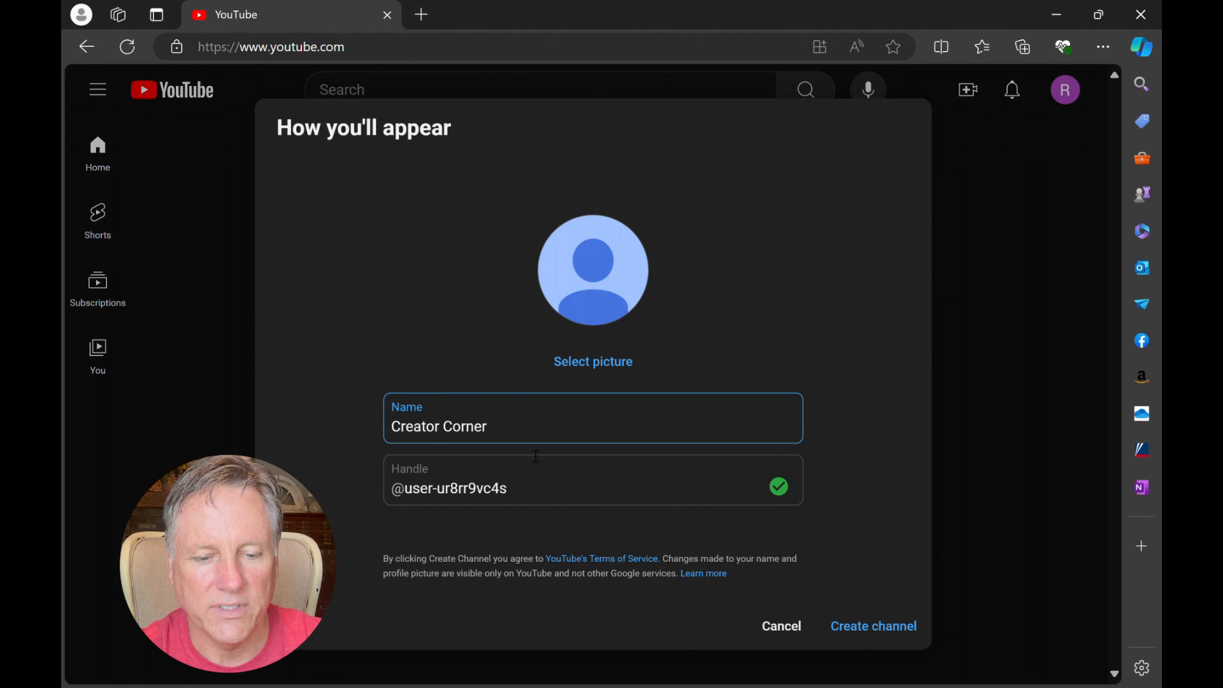
left_click(533, 500)
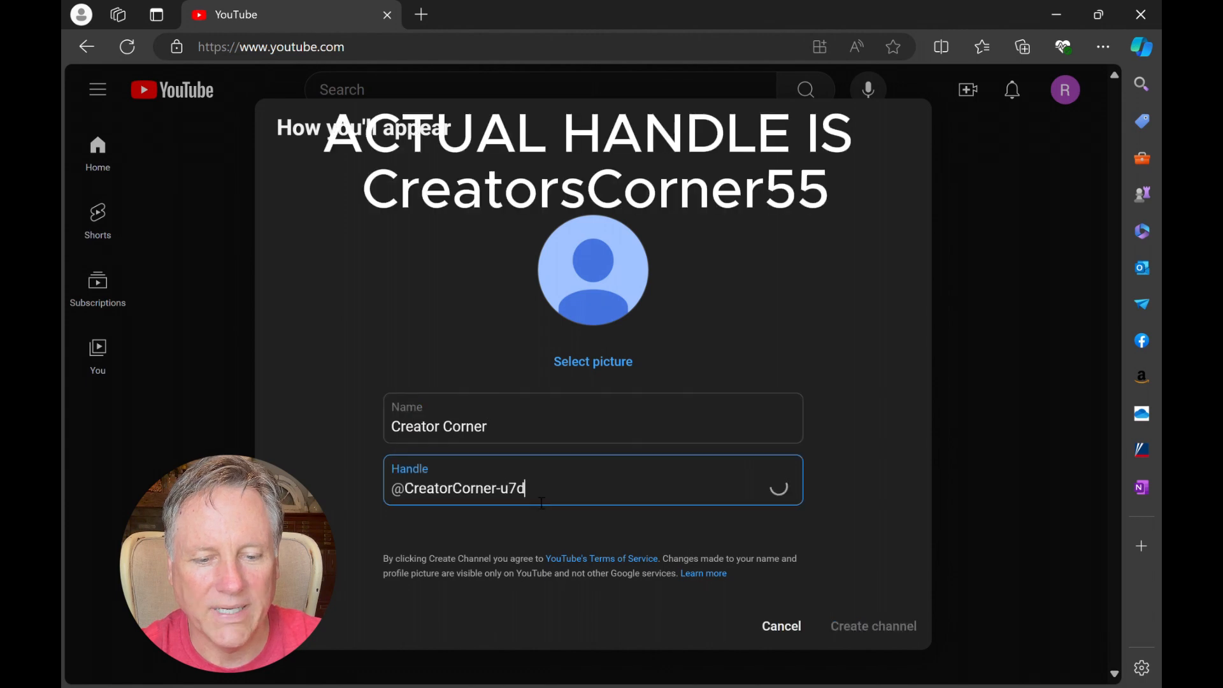
triple_click(540, 497)
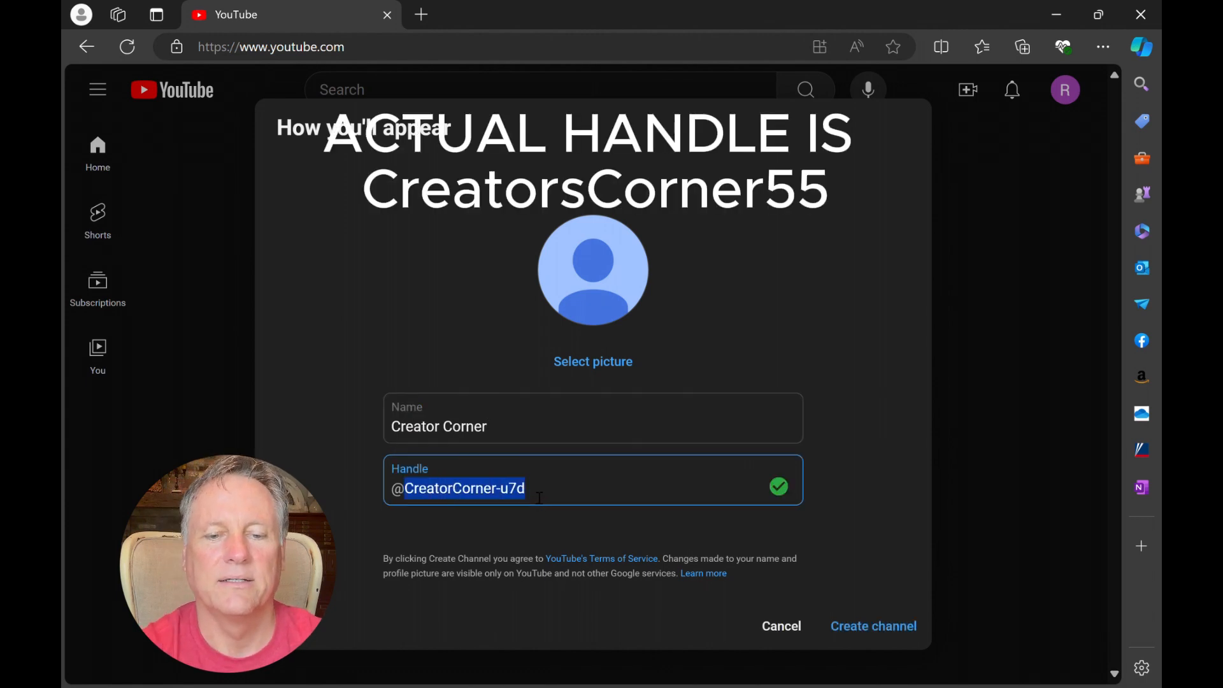
left_click(540, 495)
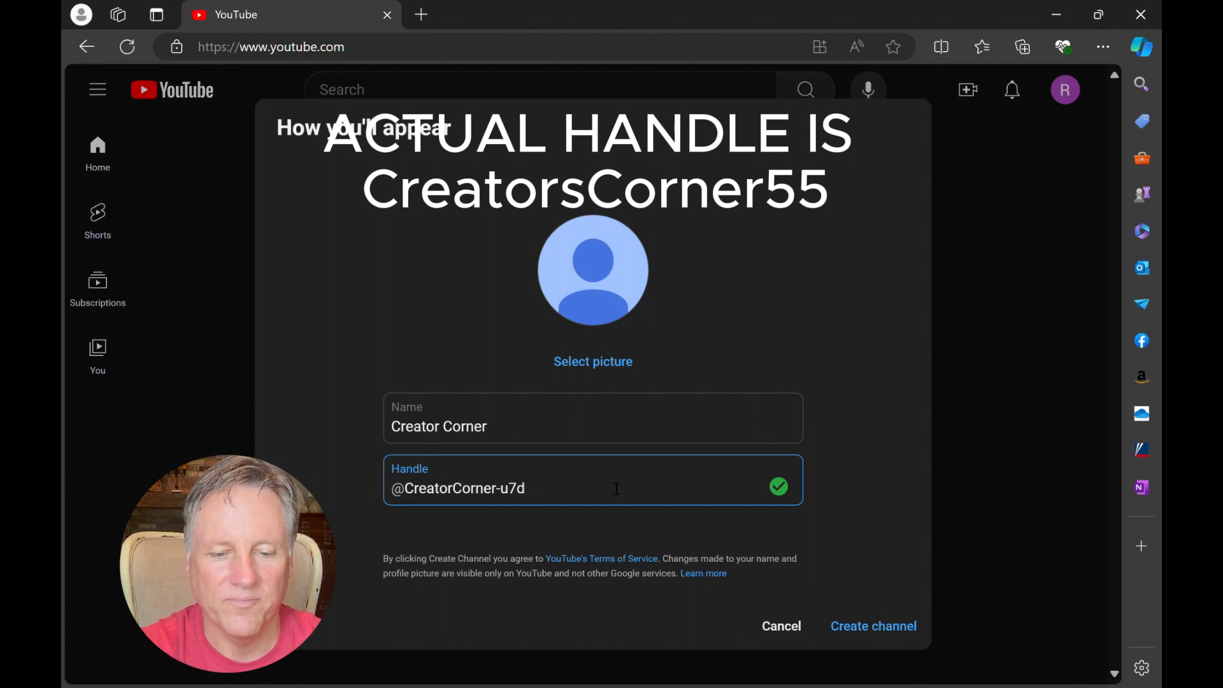
key("BackSpace")
key("BackSpace")
key("BackSpace")
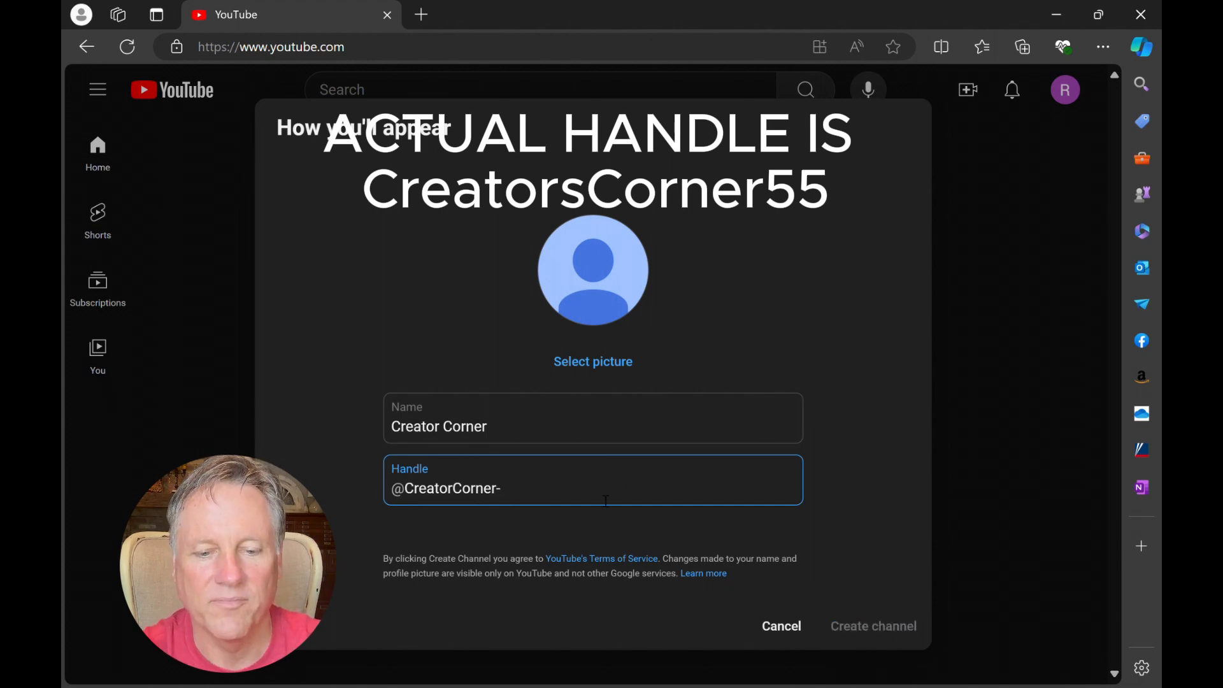
type("55")
Step: Create the channel and open its customization page in YouTube Studio, continuing past the welcome dialog
left_click(841, 454)
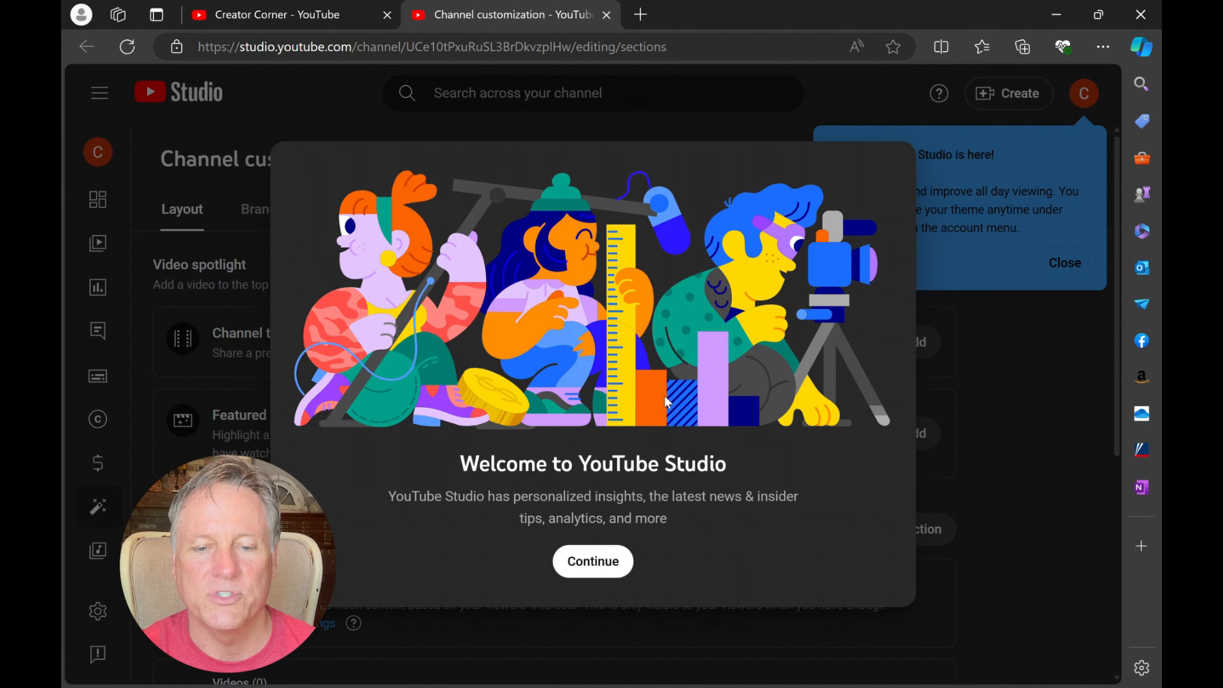
left_click(594, 563)
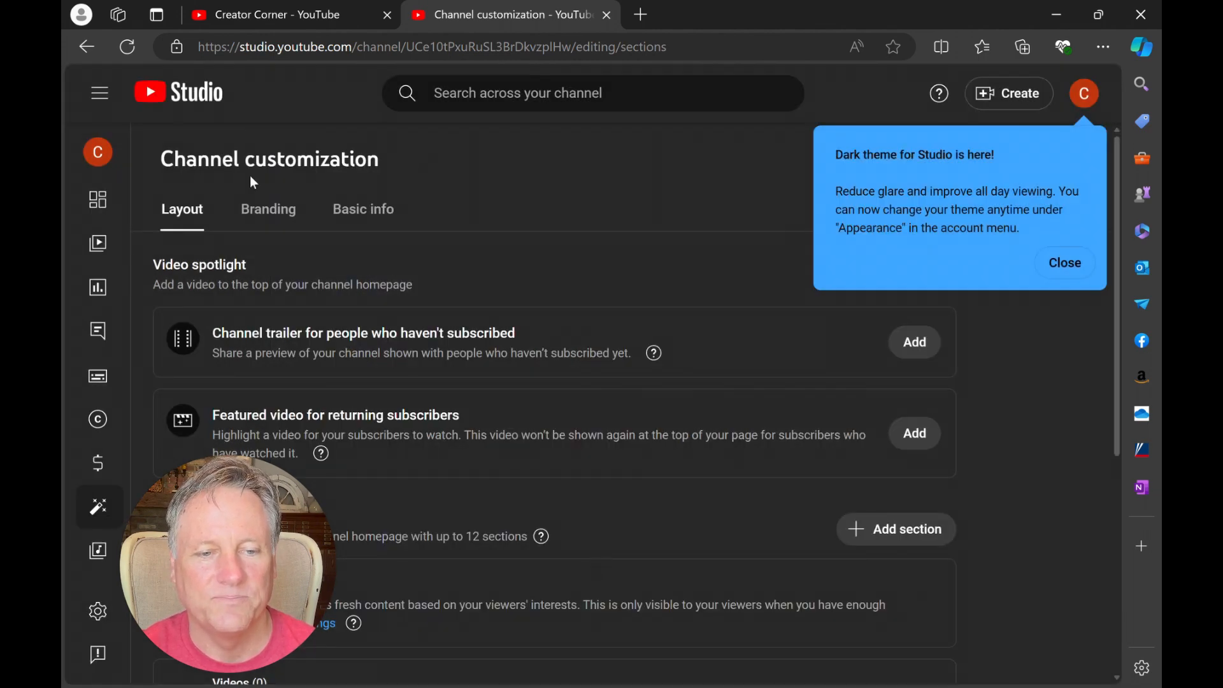
Step: Return to the Creator Corner channel page and close the Studio customization page
left_click(91, 45)
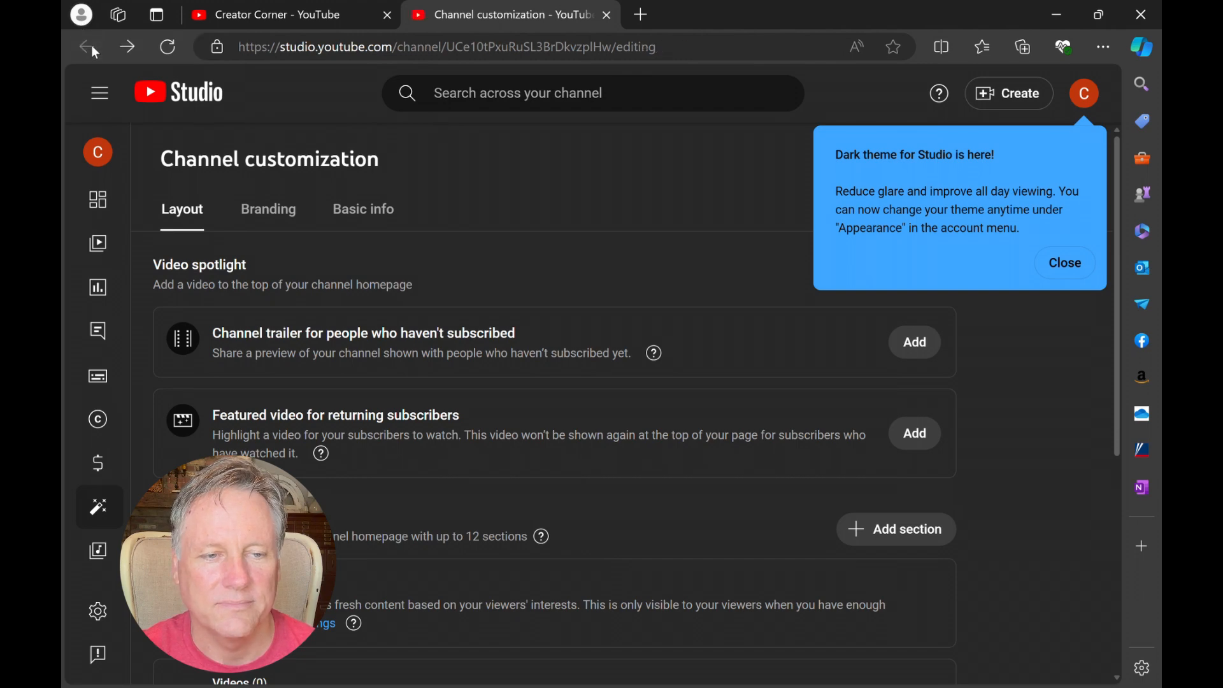
left_click(288, 17)
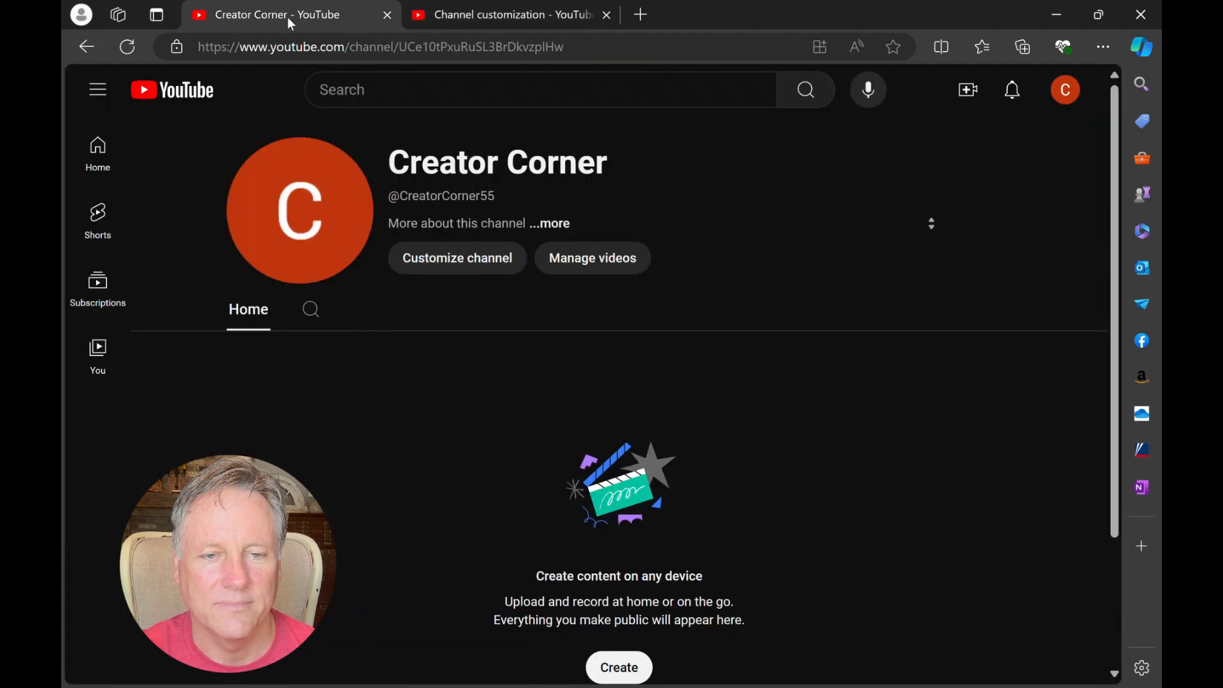
left_click(607, 15)
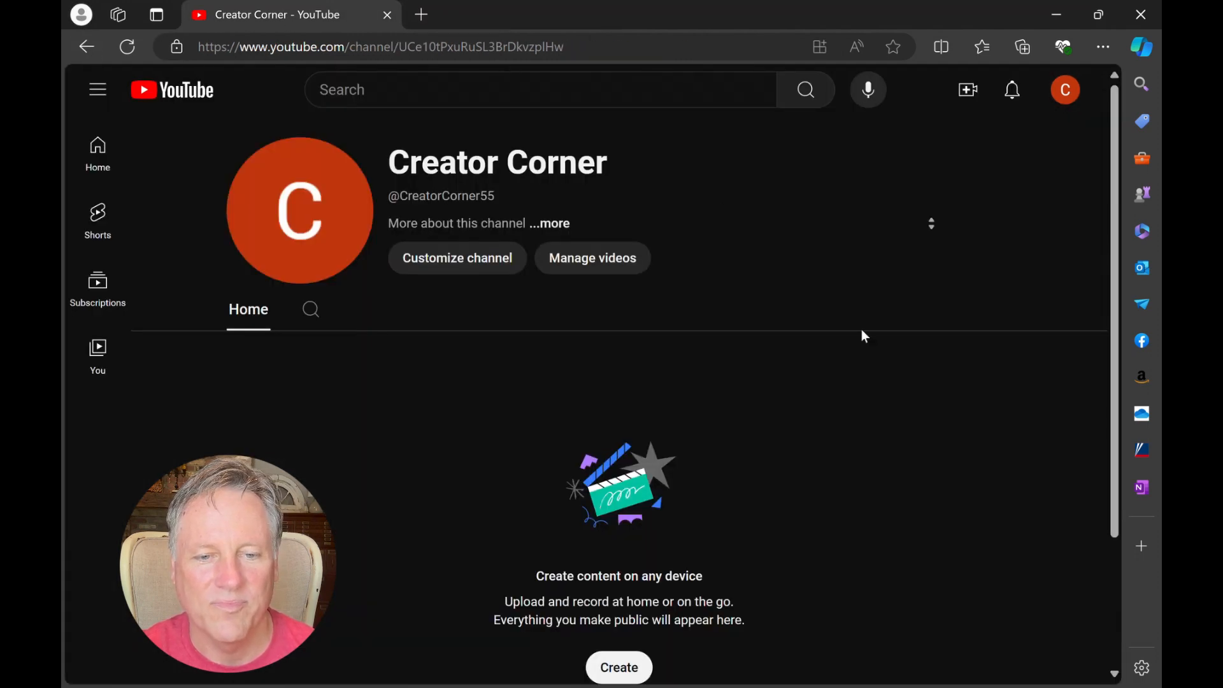